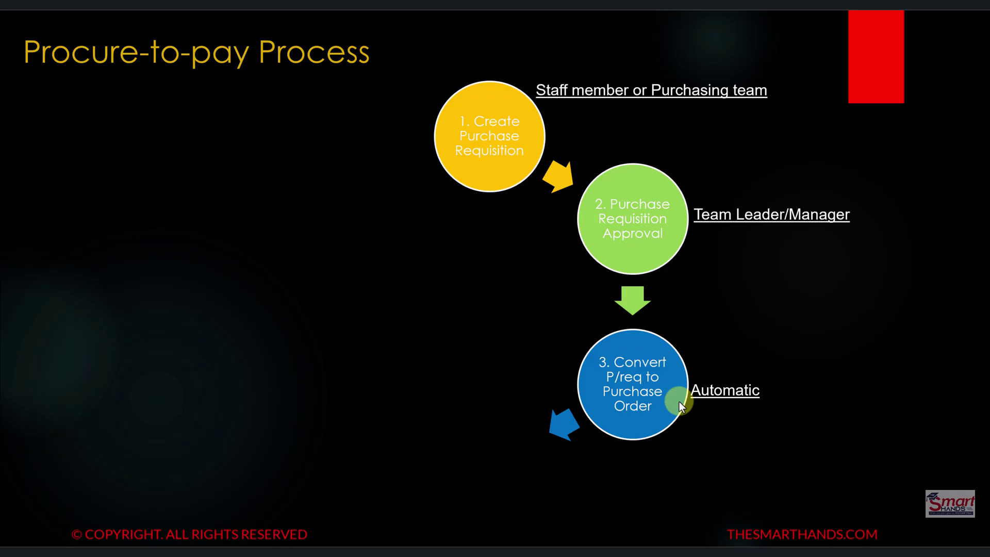
click(679, 401)
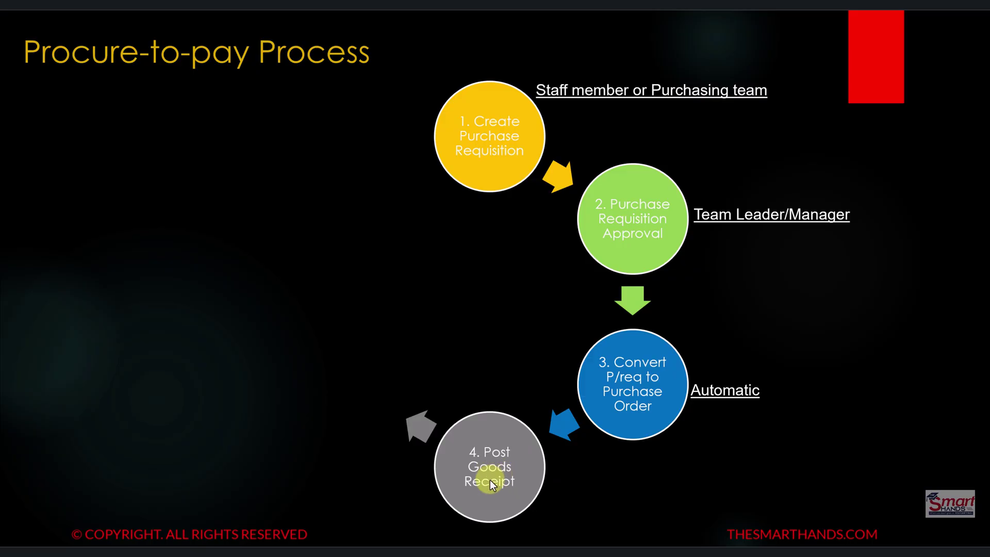
click(556, 493)
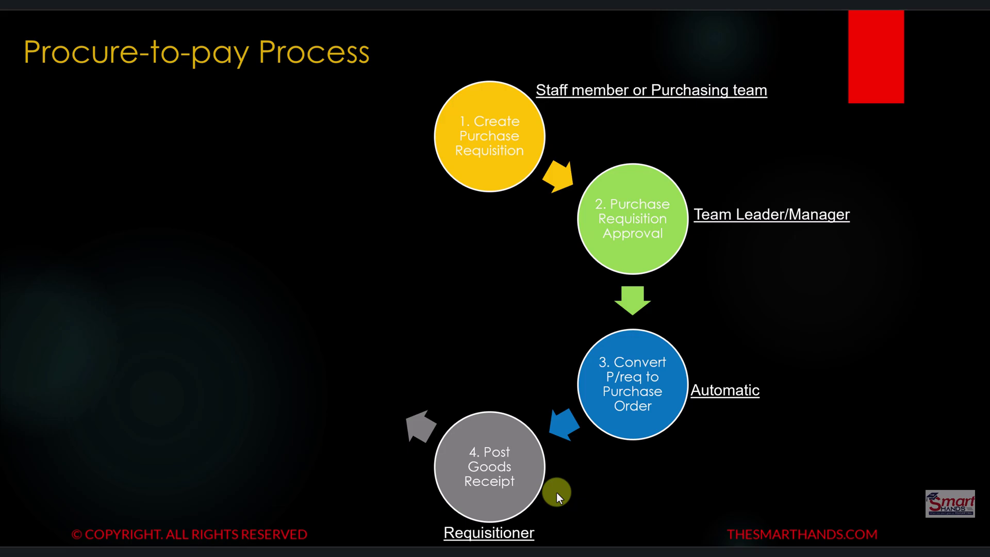
click(556, 493)
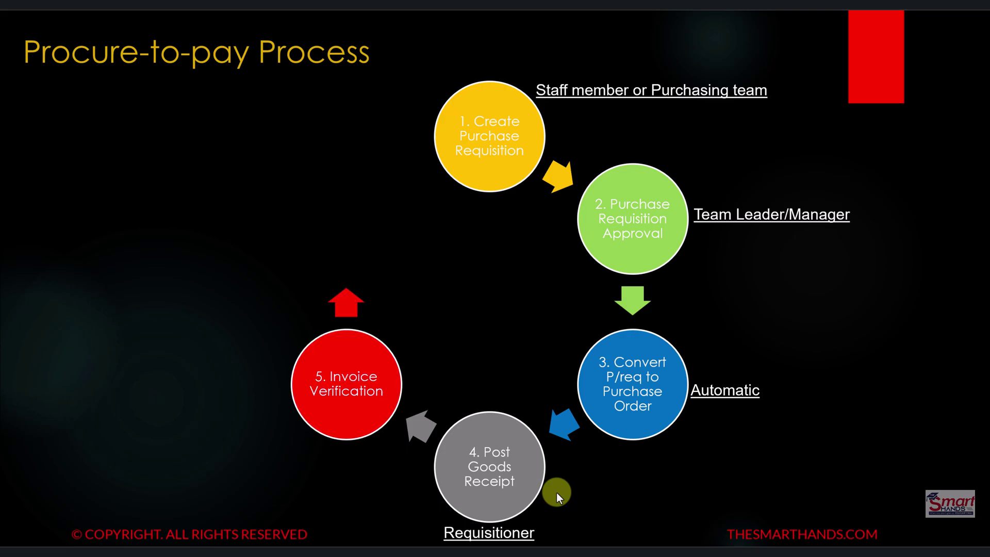
click(374, 372)
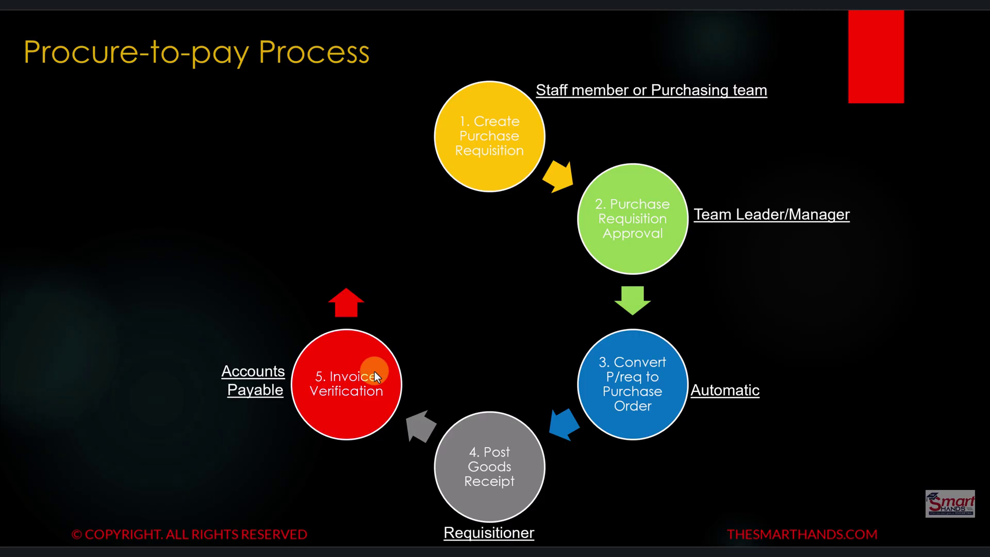
click(374, 372)
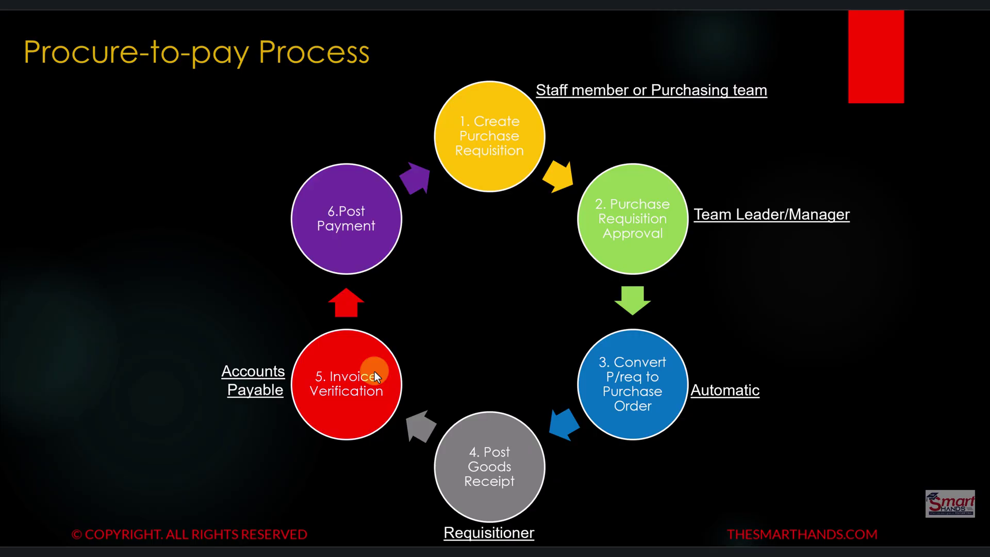
click(372, 243)
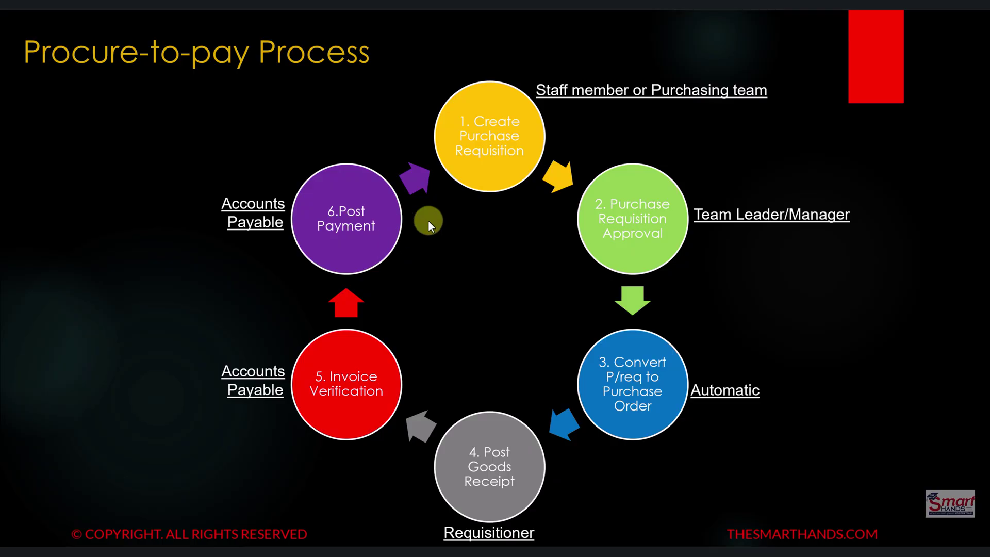
Switch to the SAP Fiori home page, search for "manage purchase req" and open Manage Purchase Requisitions - Professional.
key(alt+Tab)
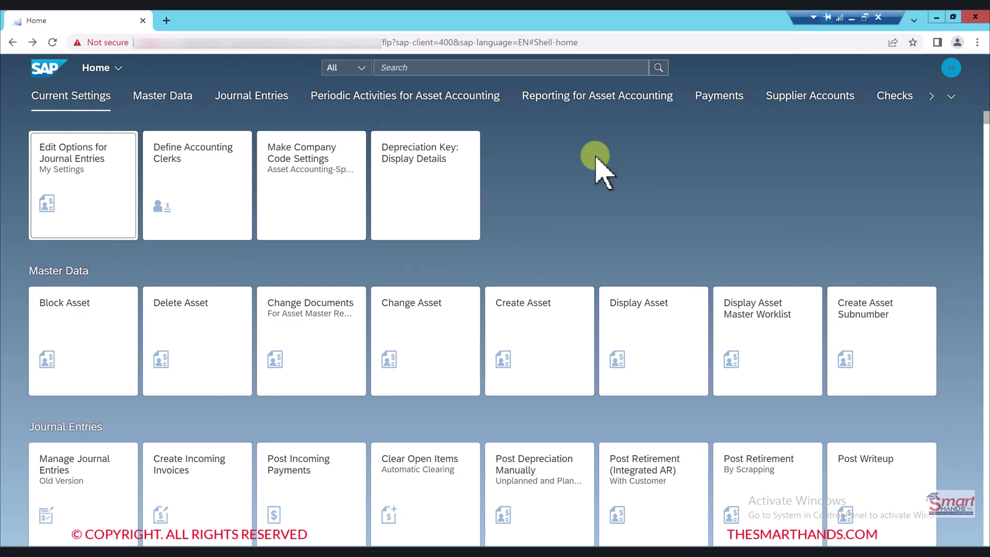
click(427, 69)
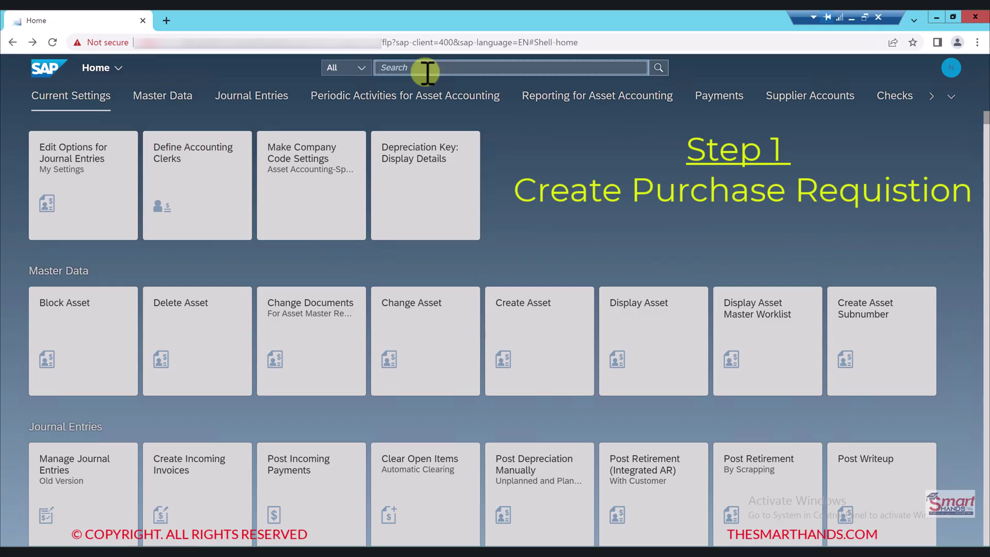
text(manage)
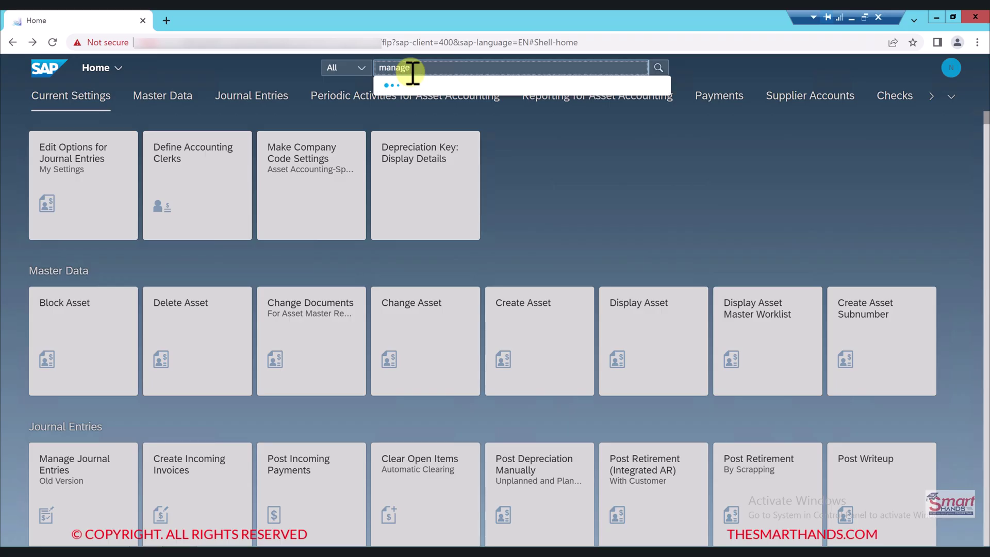
text( purchase req)
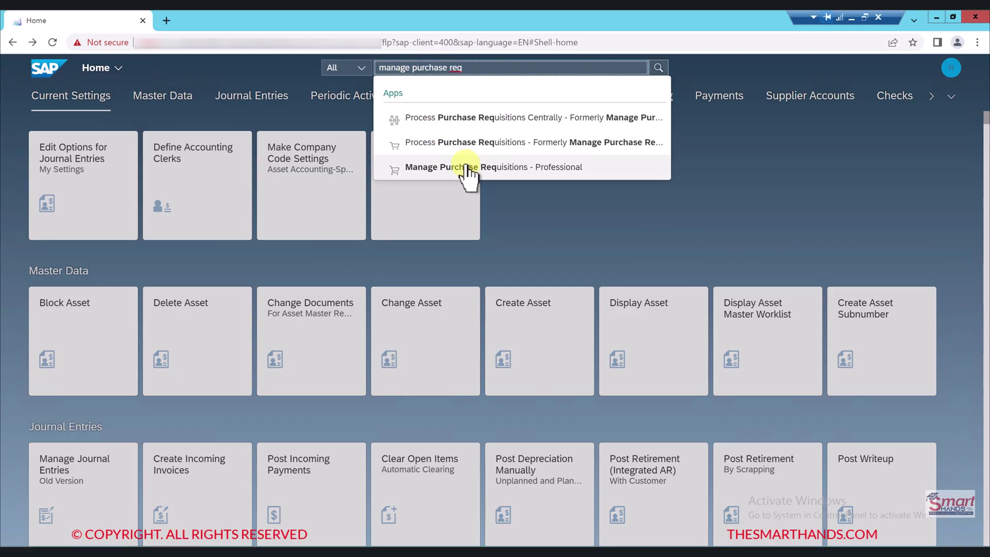
click(467, 168)
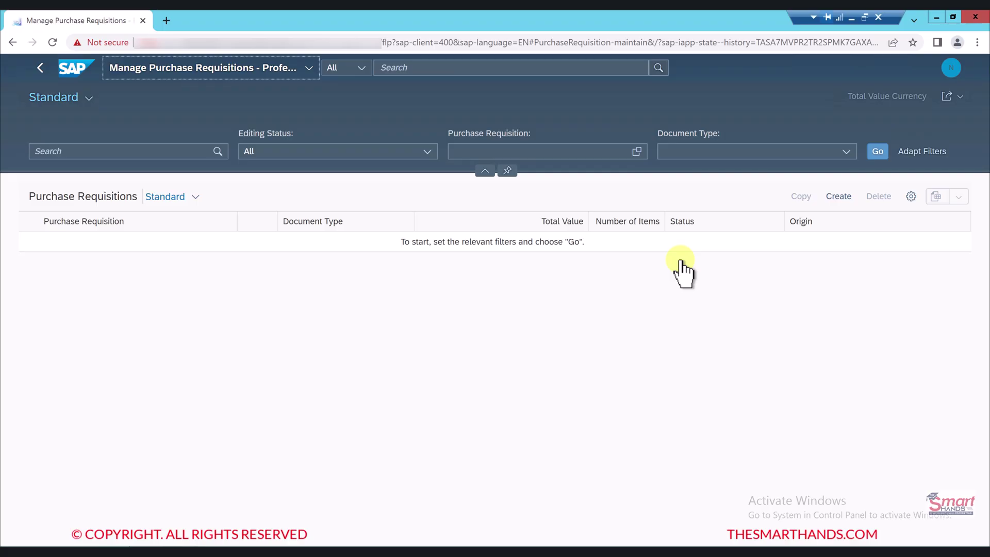
List the existing purchase requisitions without filters and start a new purchase requisition.
click(878, 152)
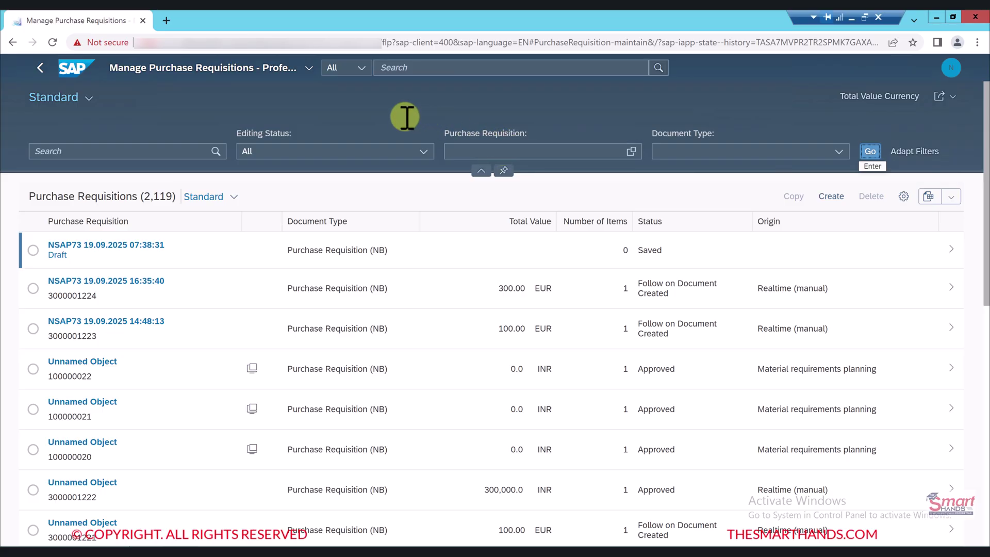
click(33, 329)
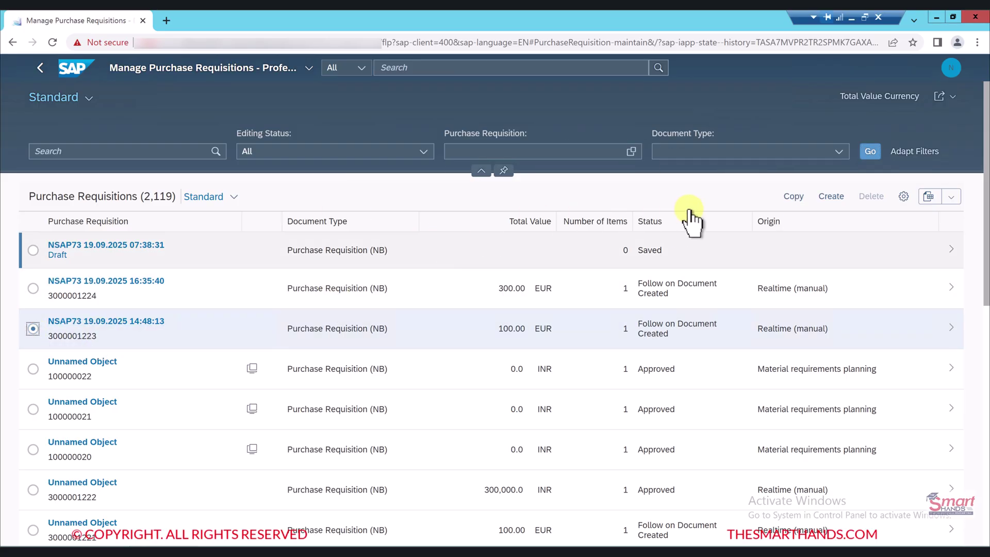
click(833, 197)
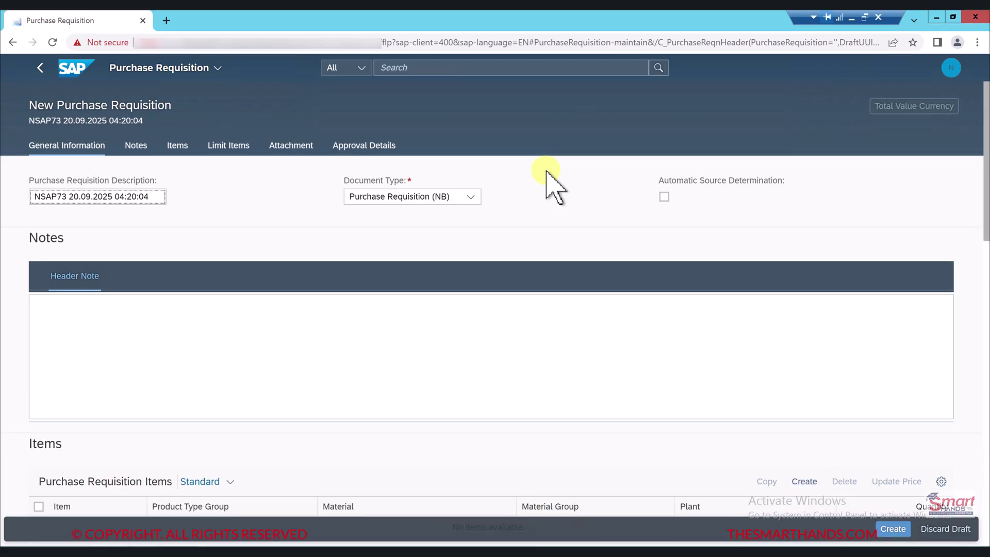
Enable Automatic Source Determination and enter the header note "This is a test purchase req".
click(664, 197)
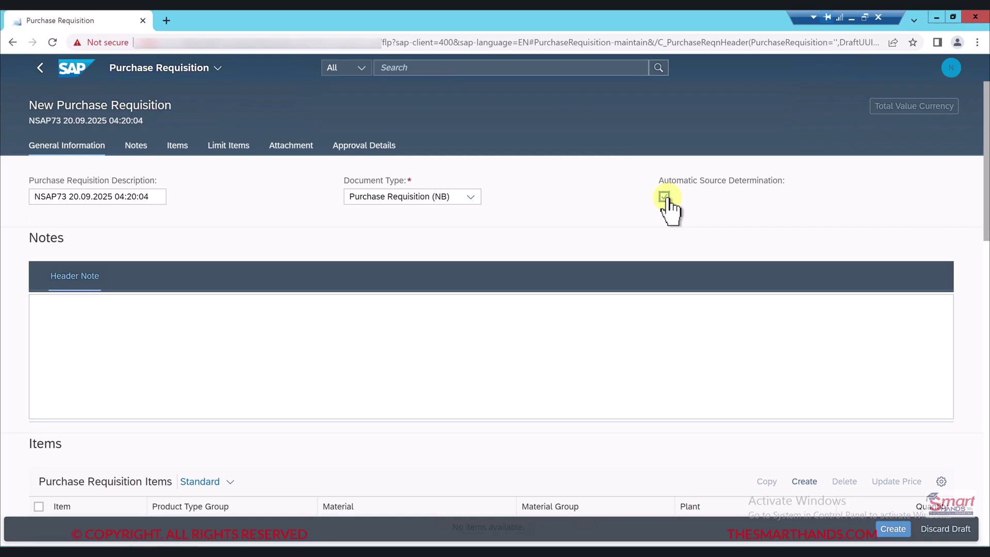
click(133, 315)
click(133, 315)
text(Thi)
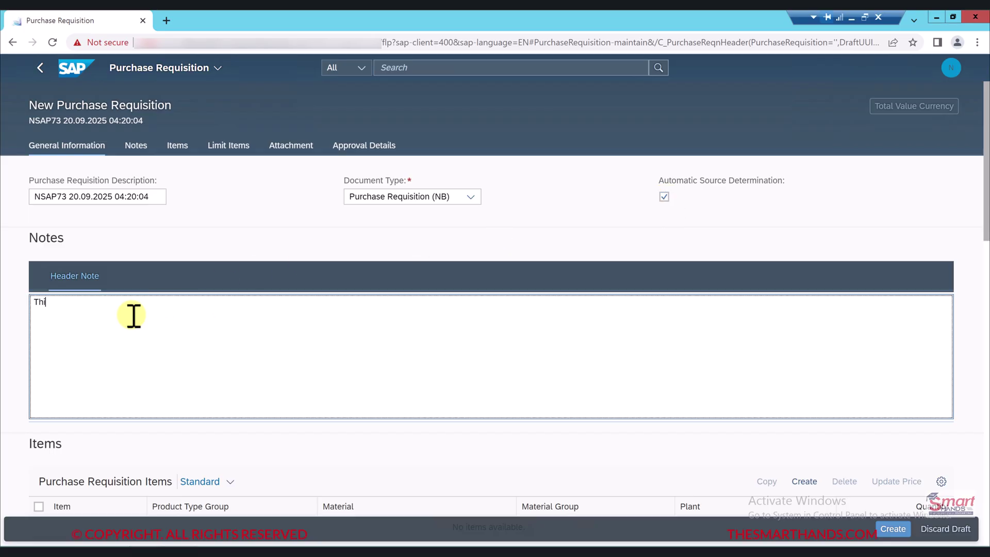
text(s is a test purchase req)
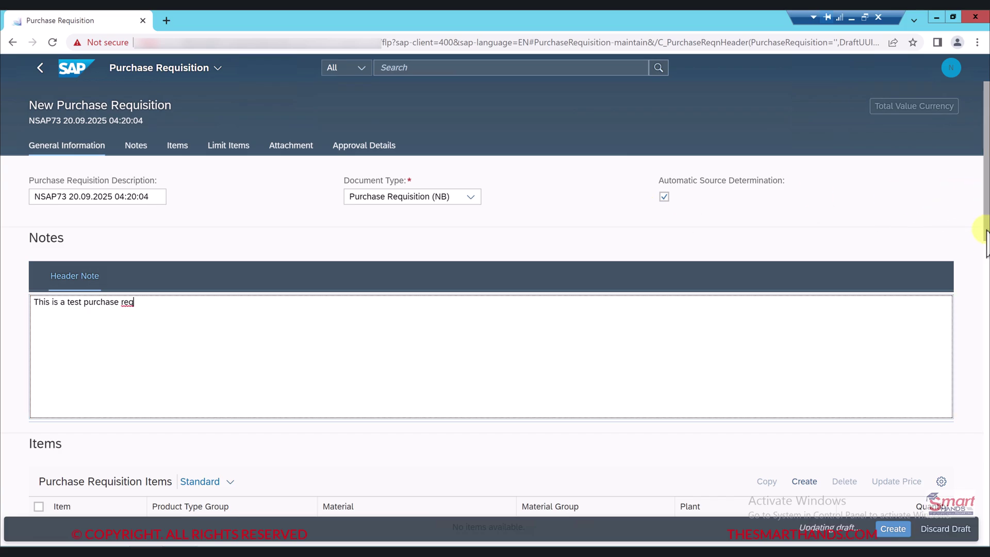
Create a new item of type Material in the purchase requisition.
scroll(986, 248, down, 3)
scroll(986, 268, down, 1)
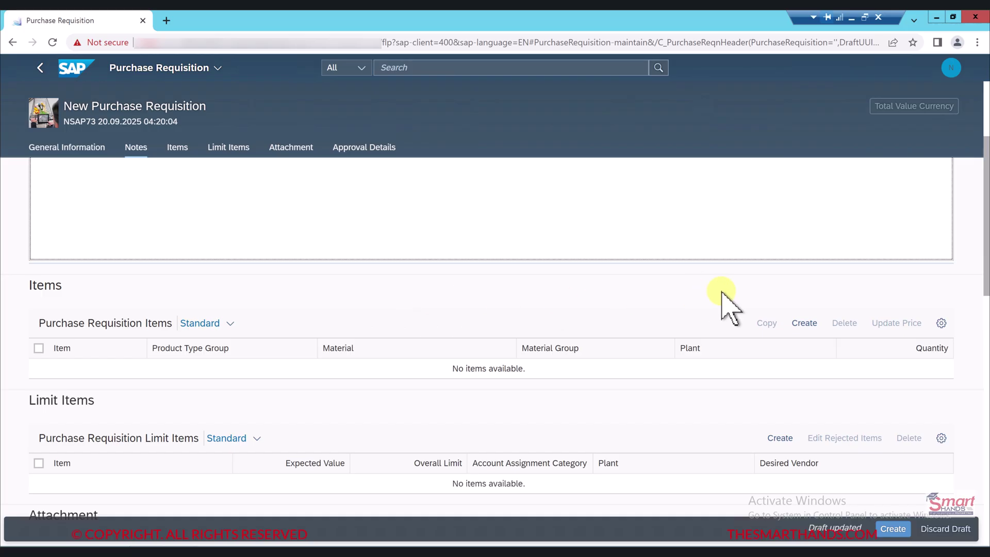
click(807, 323)
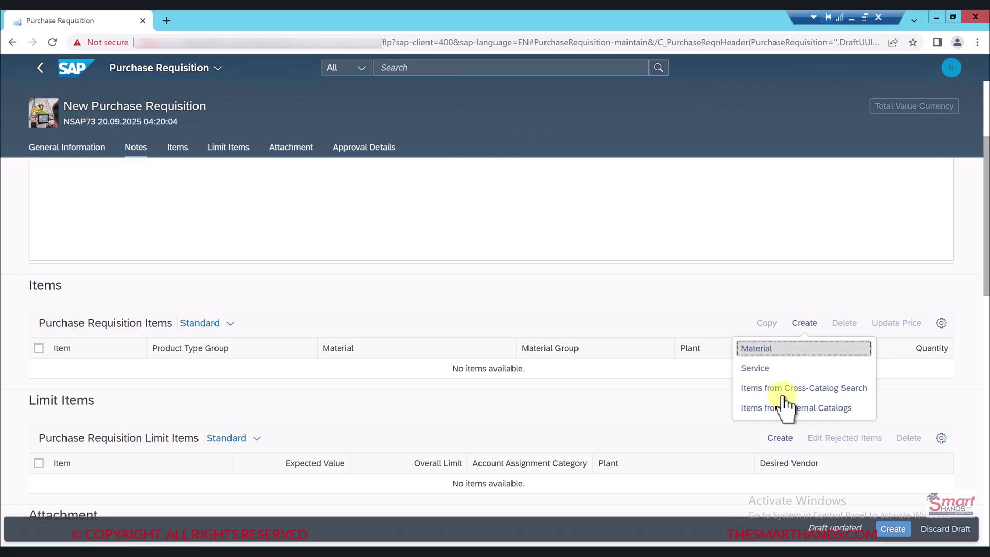
click(762, 349)
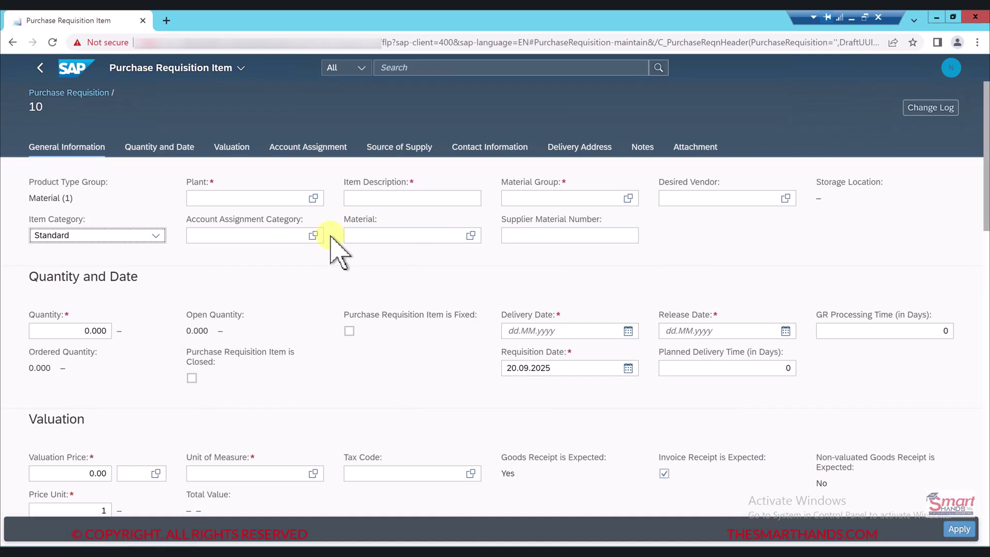
Choose material HARDDISK500 with plant P01 for the item and set its quantity to 4 PC.
click(374, 236)
click(374, 238)
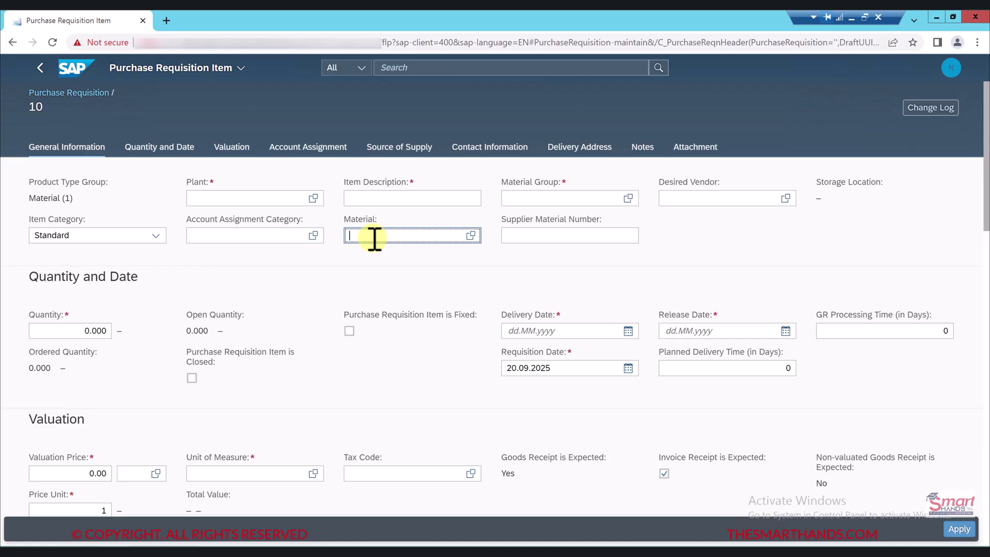
text(hardsi)
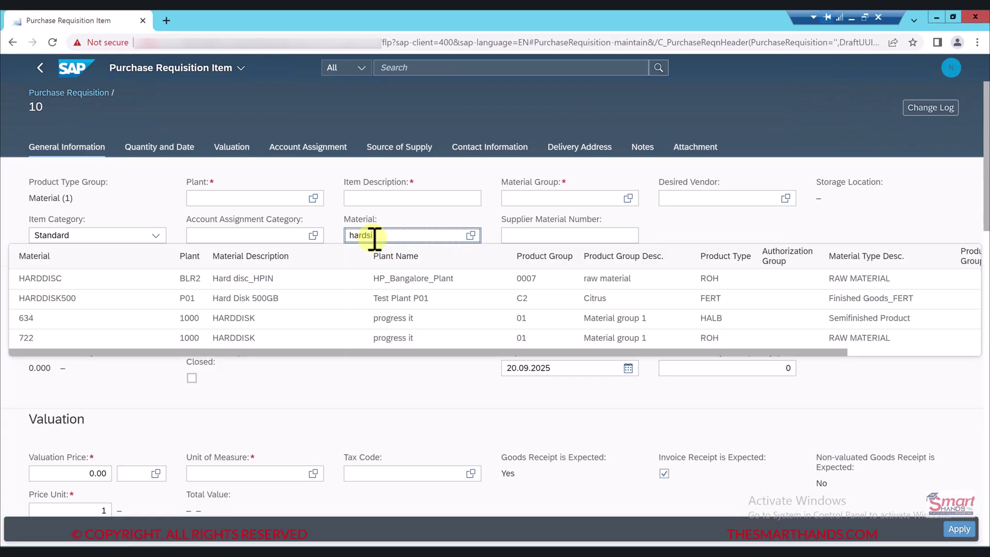
key(BackSpace)
key(BackSpace)
text(disk500)
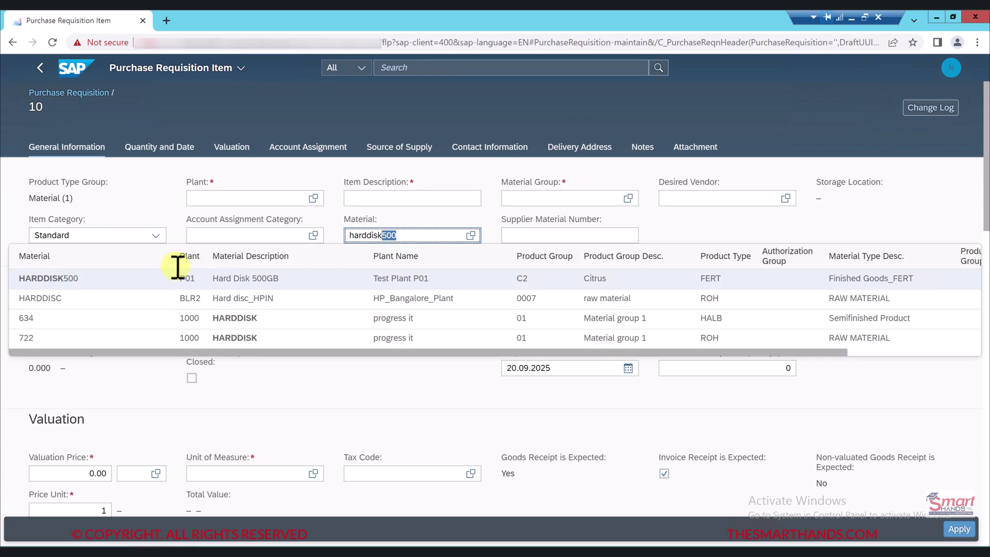
click(127, 285)
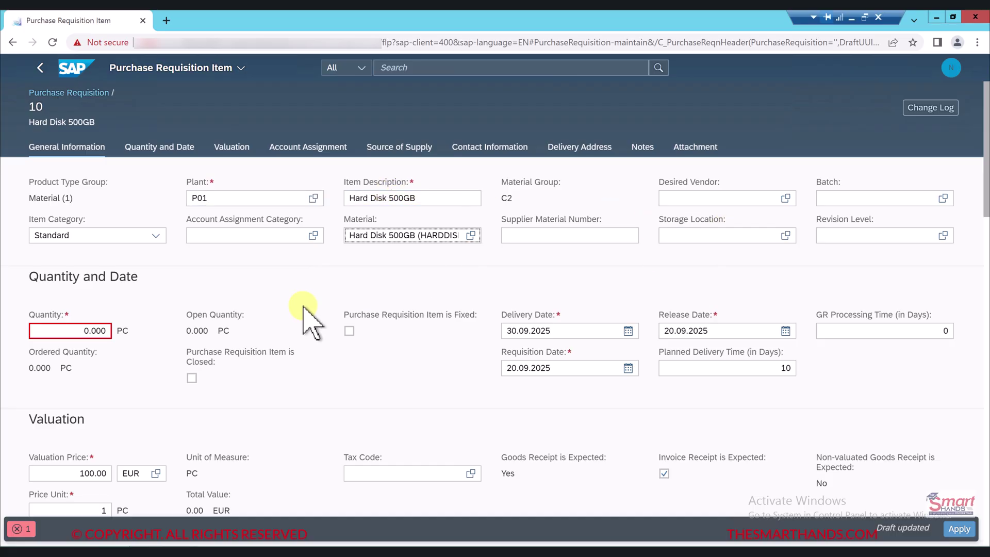
click(88, 330)
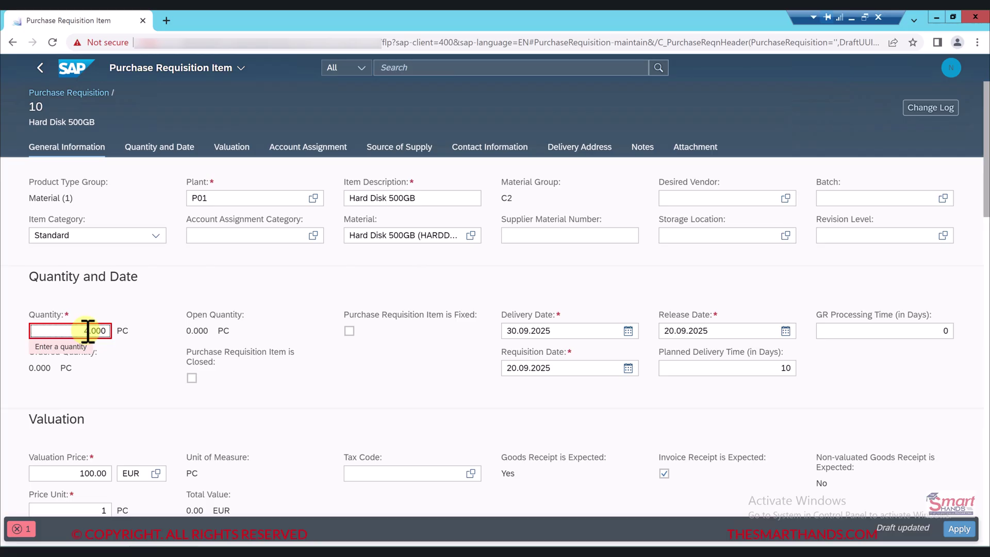
key(Return)
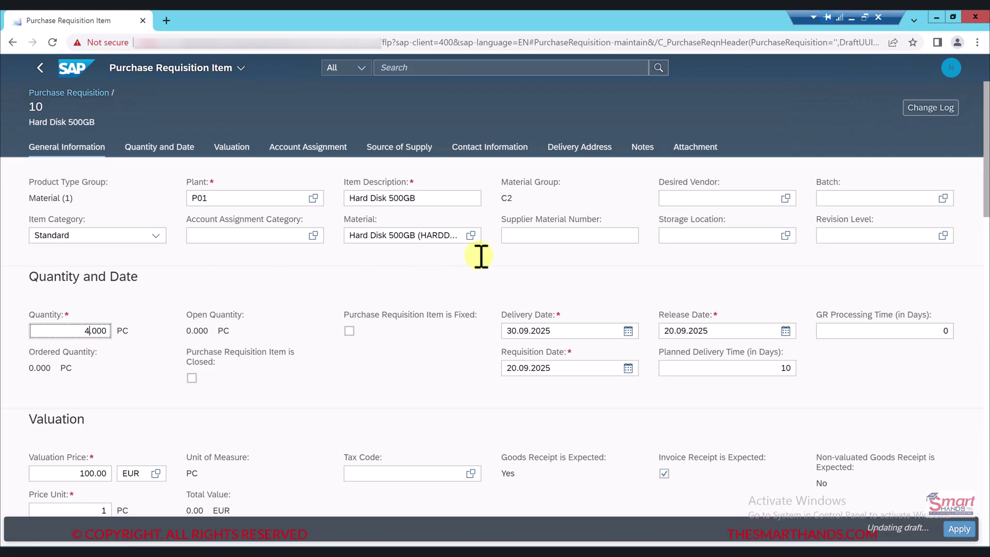
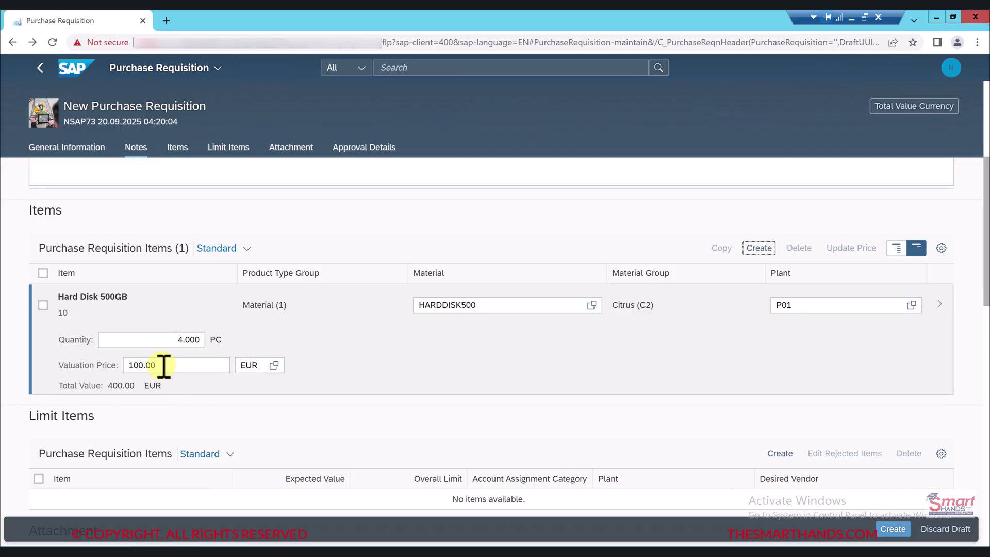
Review the requisition's items, limit items and attachment sections, including the attachment upload dialog, without adding a file.
click(467, 309)
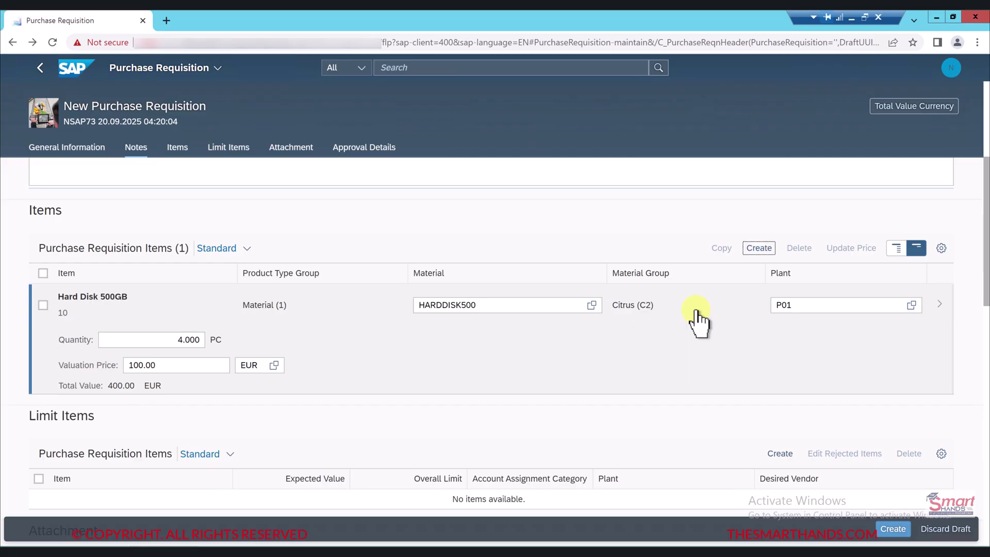
drag(986, 262, 986, 380)
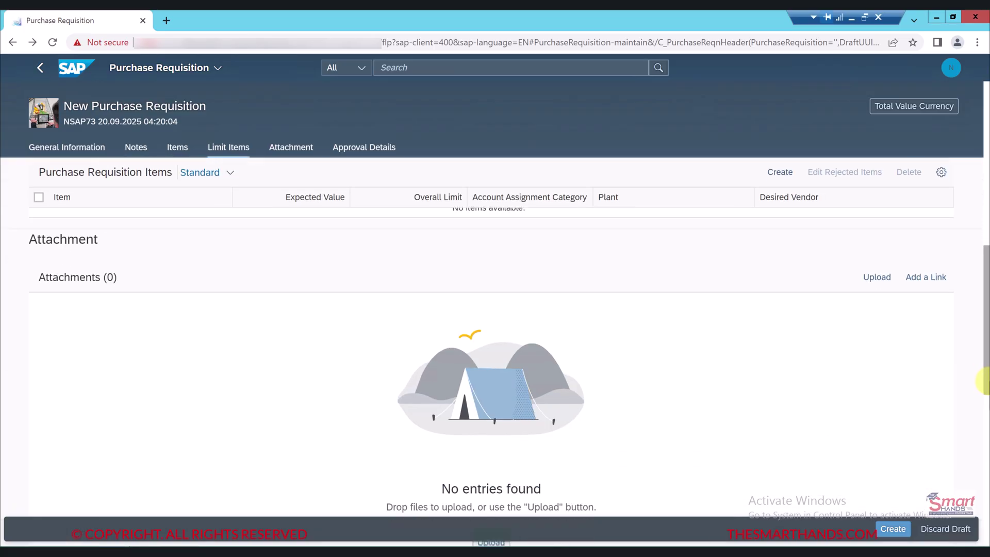
scroll(985, 380, down, 3)
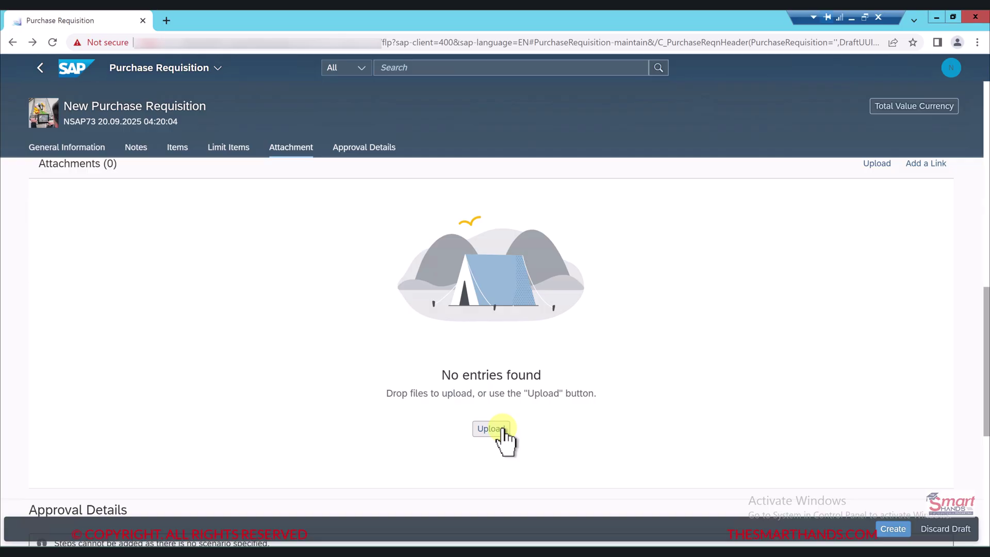
click(498, 433)
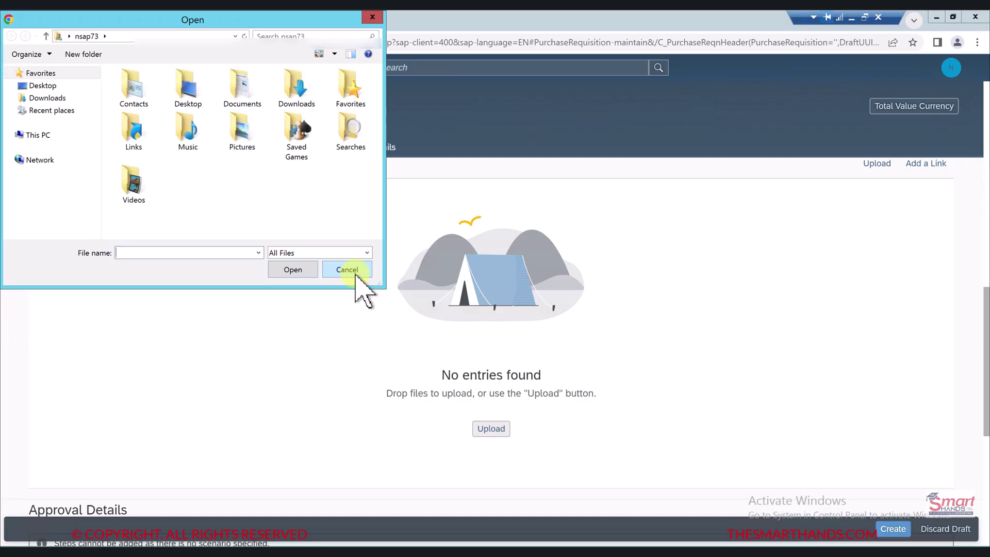
click(356, 275)
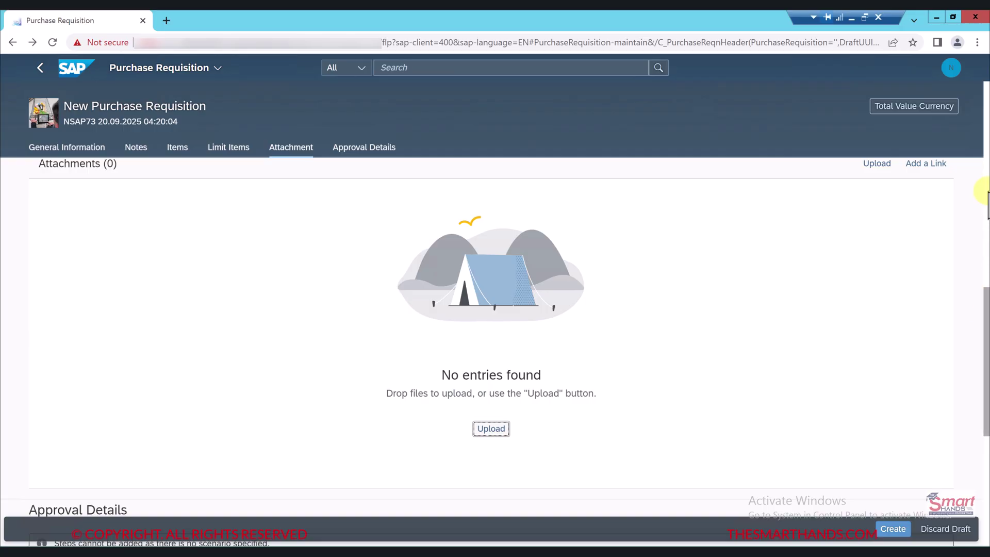
scroll(985, 204, up, 10)
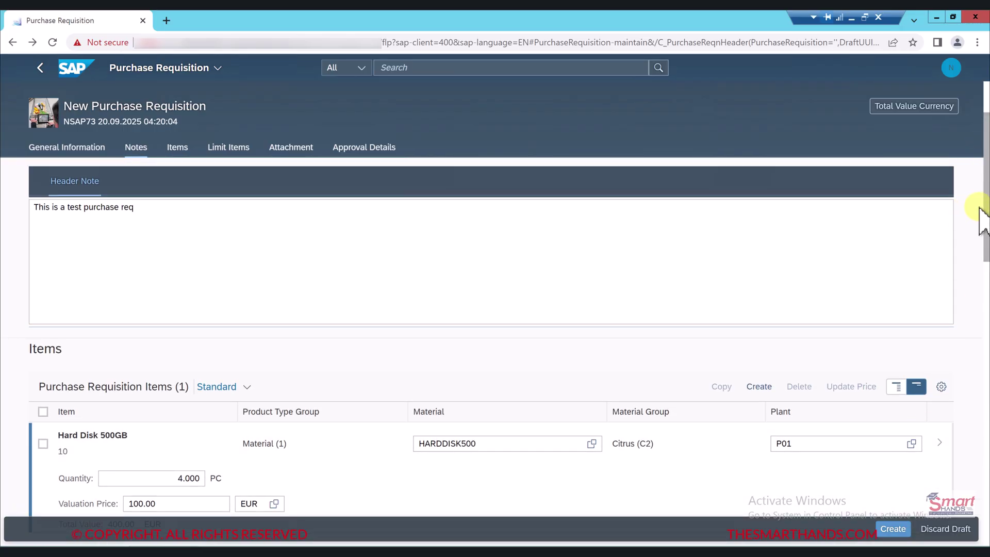
scroll(985, 299, down, 10)
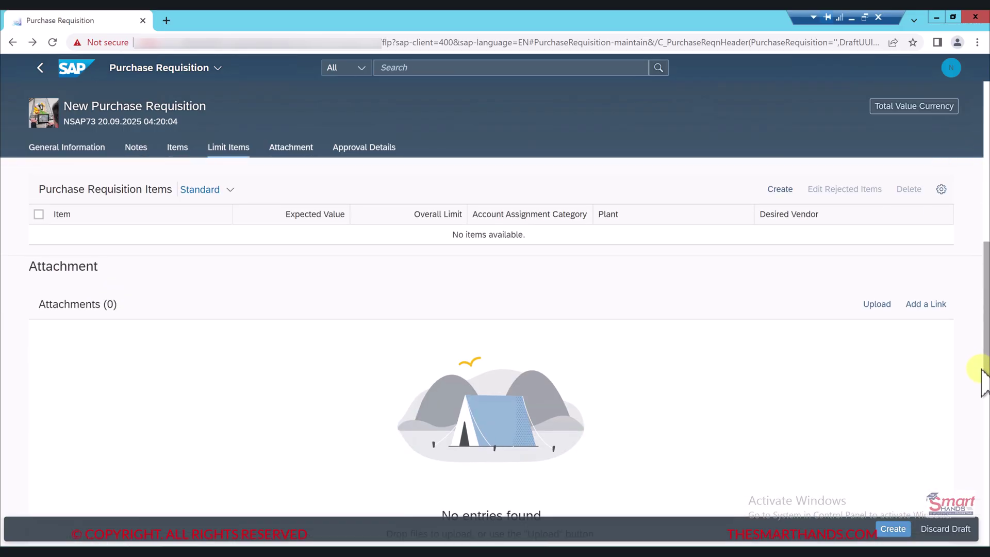
drag(982, 339, 980, 188)
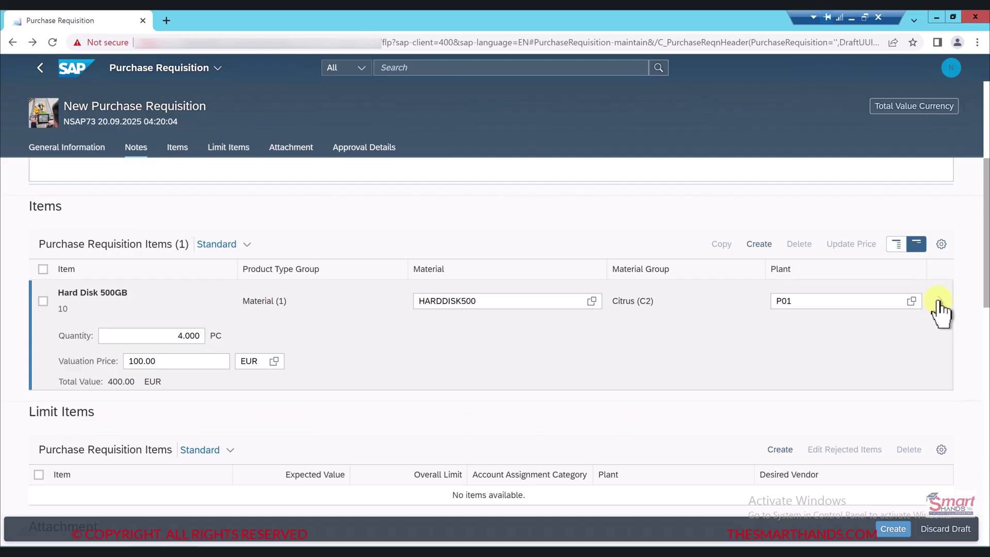
Open the Hard Disk 500GB requisition item's details and review its general, quantity, valuation, account assignment and source of supply sections.
click(938, 303)
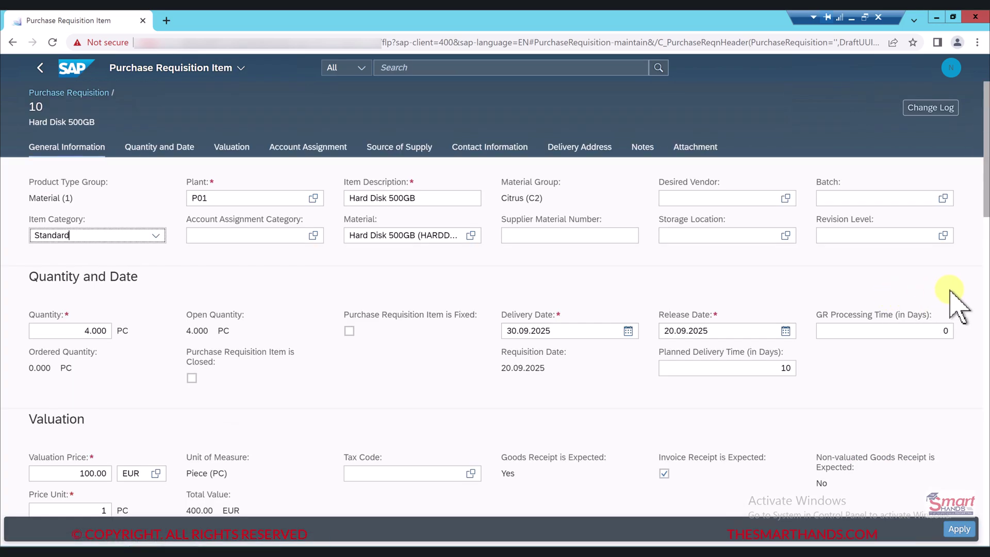
triple_click(984, 219)
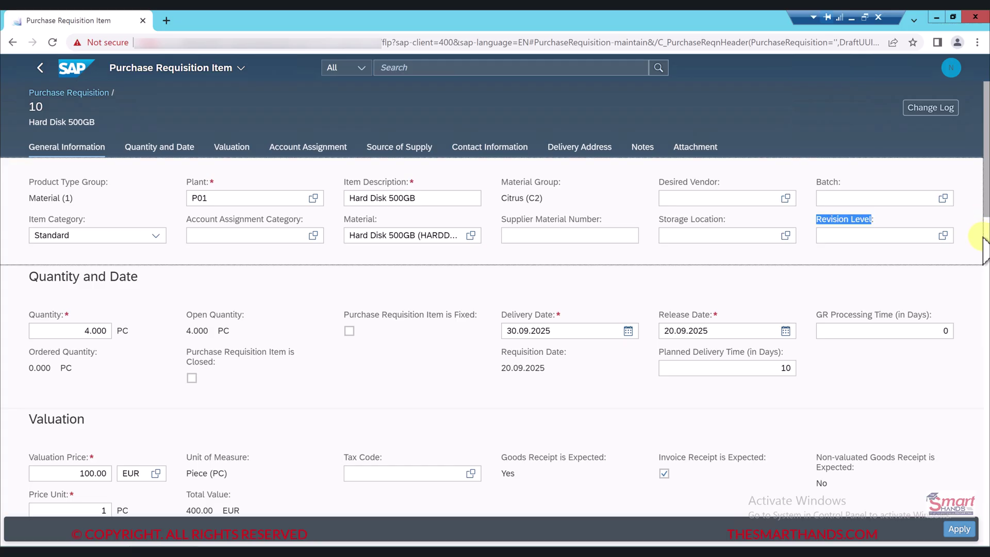
triple_click(980, 283)
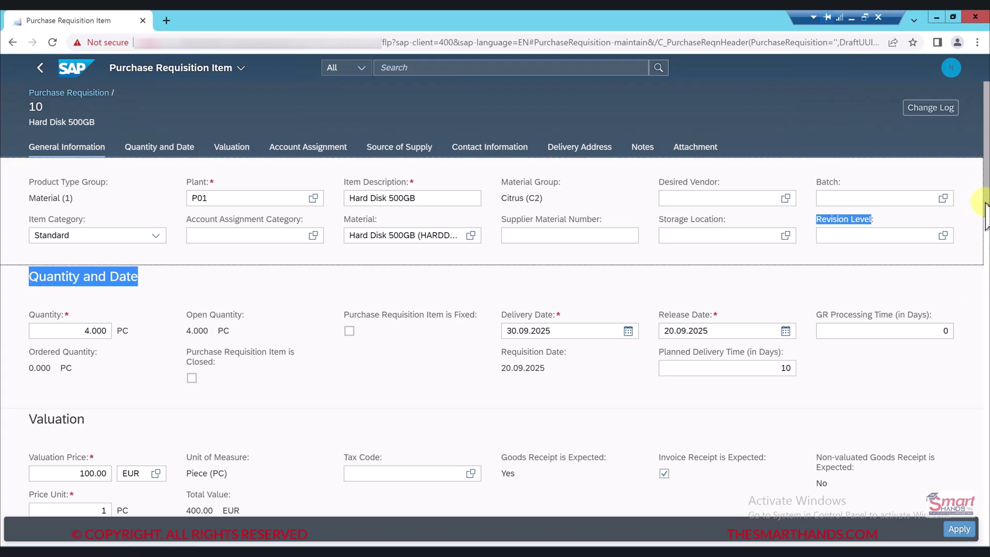
drag(985, 234, 985, 331)
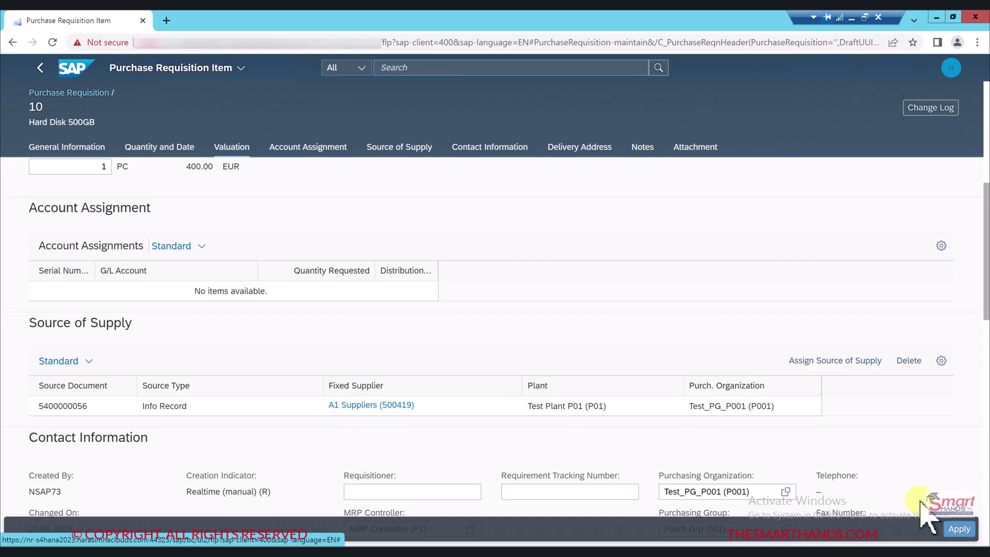
Apply the item details, create the purchase requisition and select its document number for copying.
click(959, 528)
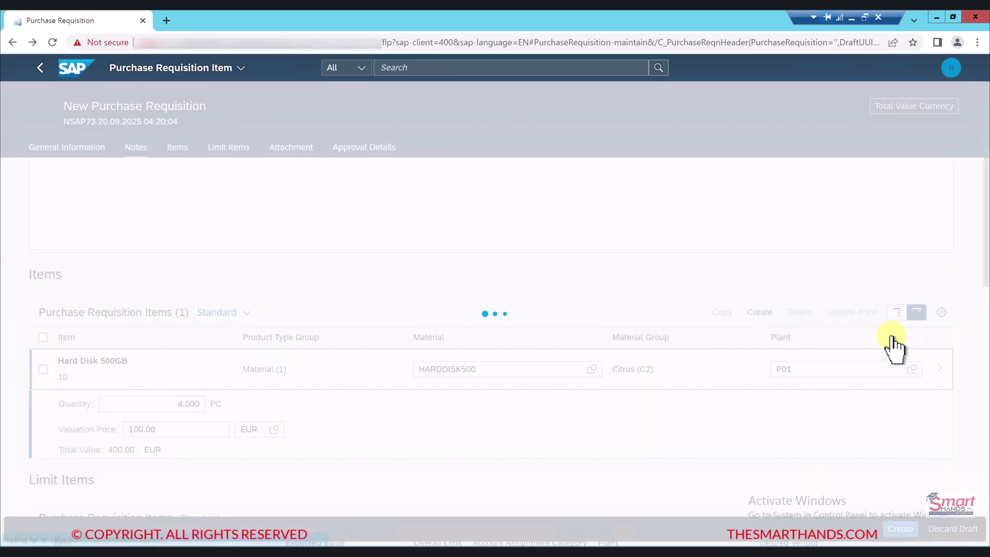
click(897, 530)
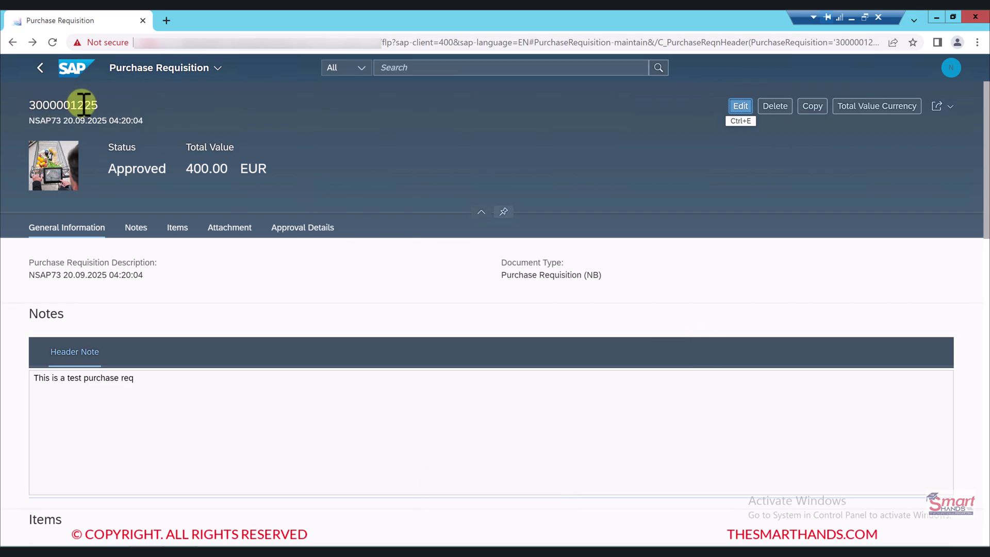
drag(97, 105, 32, 107)
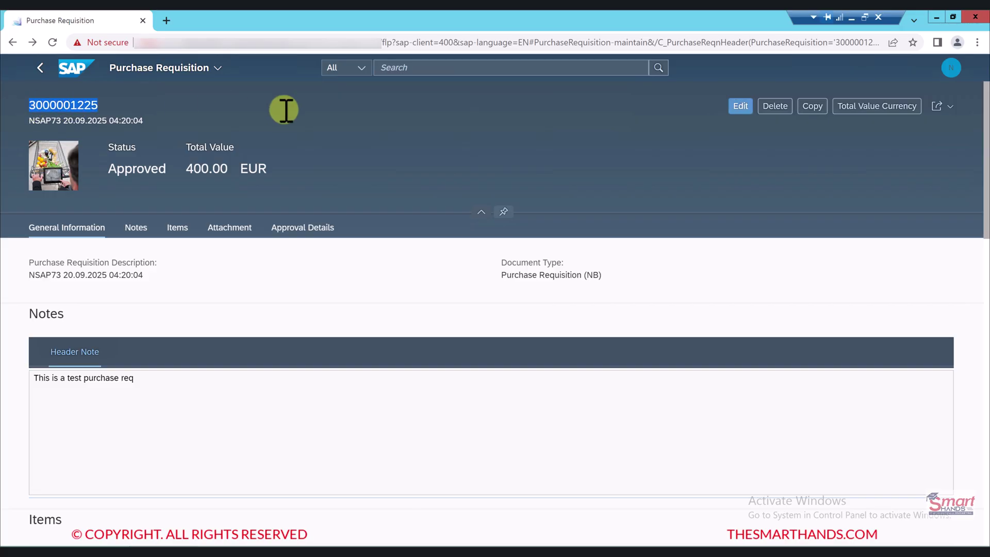
Examine the Approval Details section of the created purchase requisition.
click(413, 67)
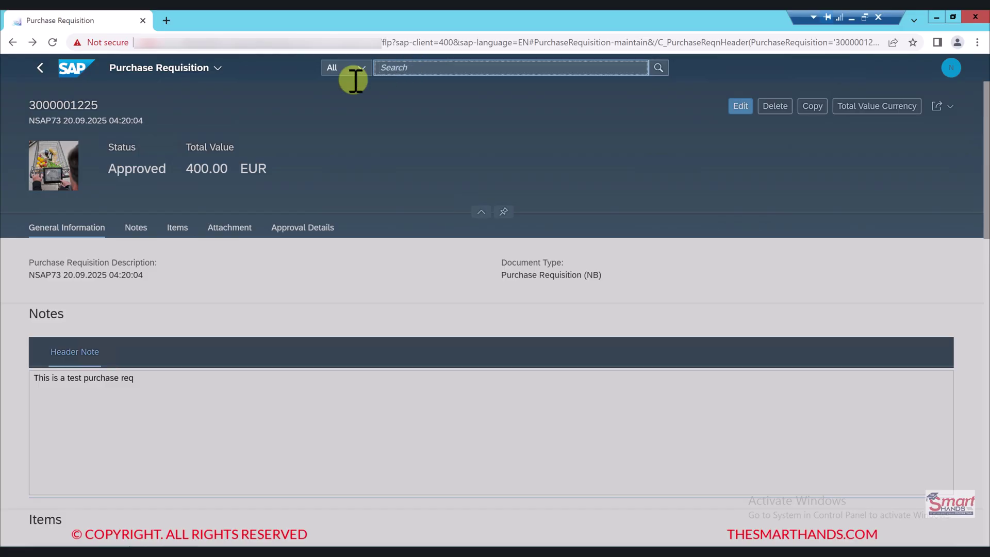
click(295, 232)
click(296, 230)
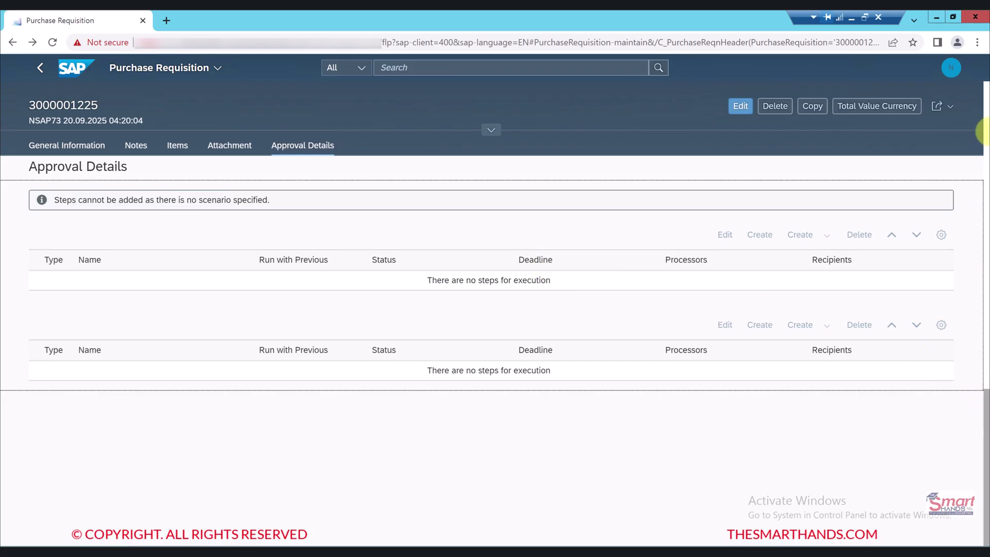
scroll(986, 109, up, 1)
scroll(986, 110, up, 10)
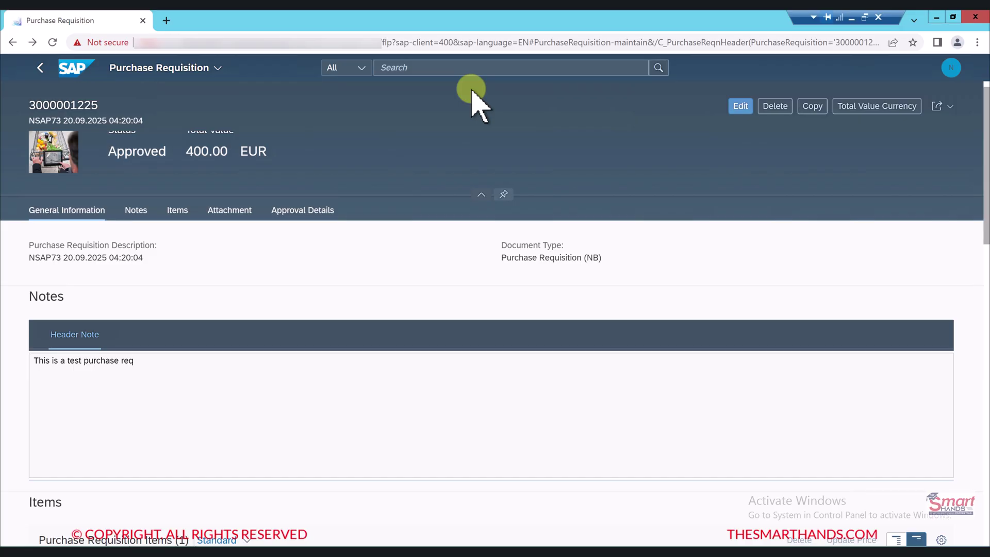
Search for "automatic purchase" and open the Automatic Creation of Purchase Orders from Requisitions app.
click(435, 70)
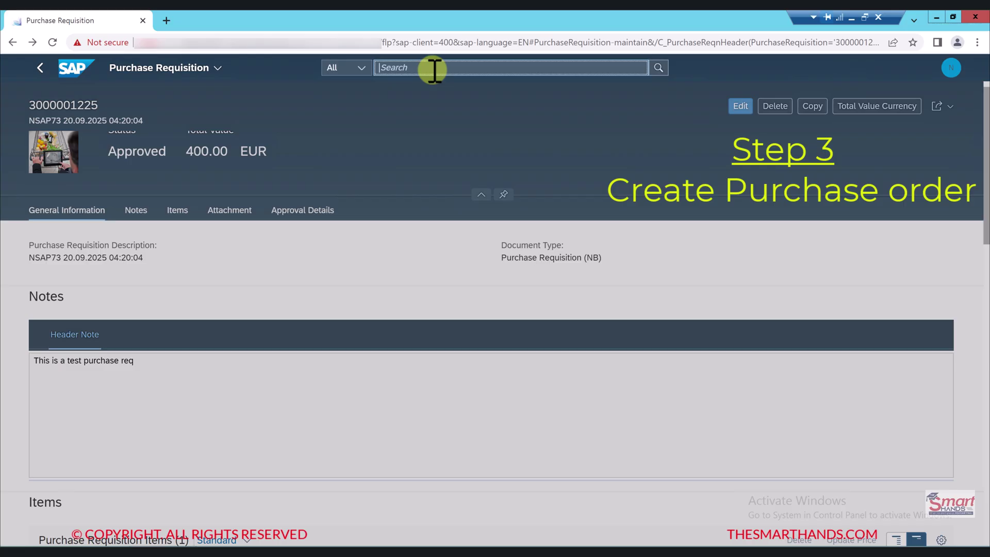
text(automatic )
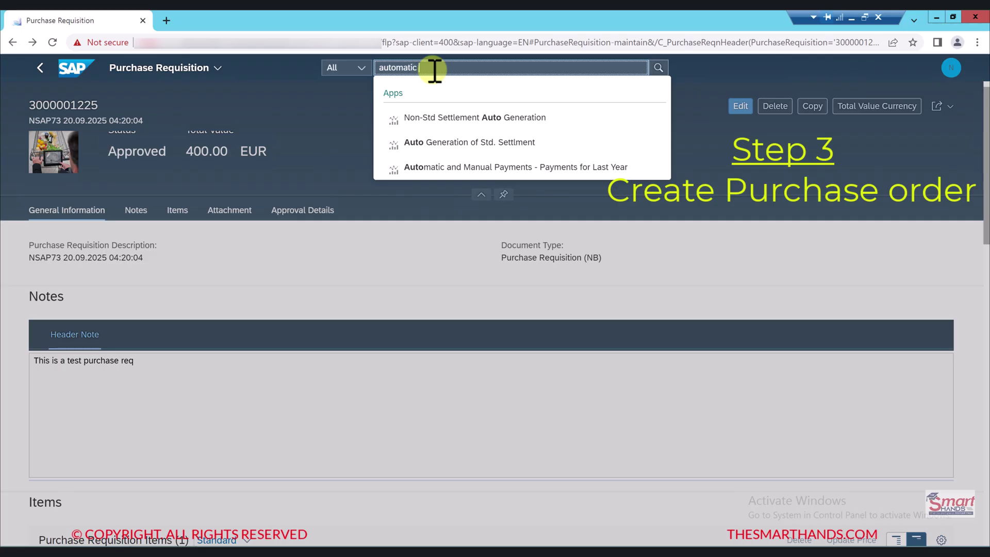
text(purchase)
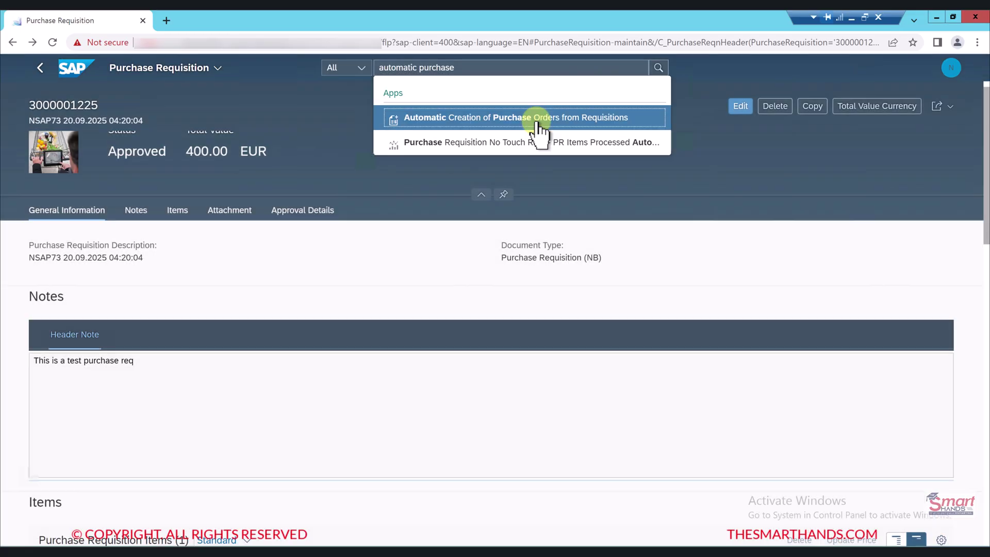
click(536, 124)
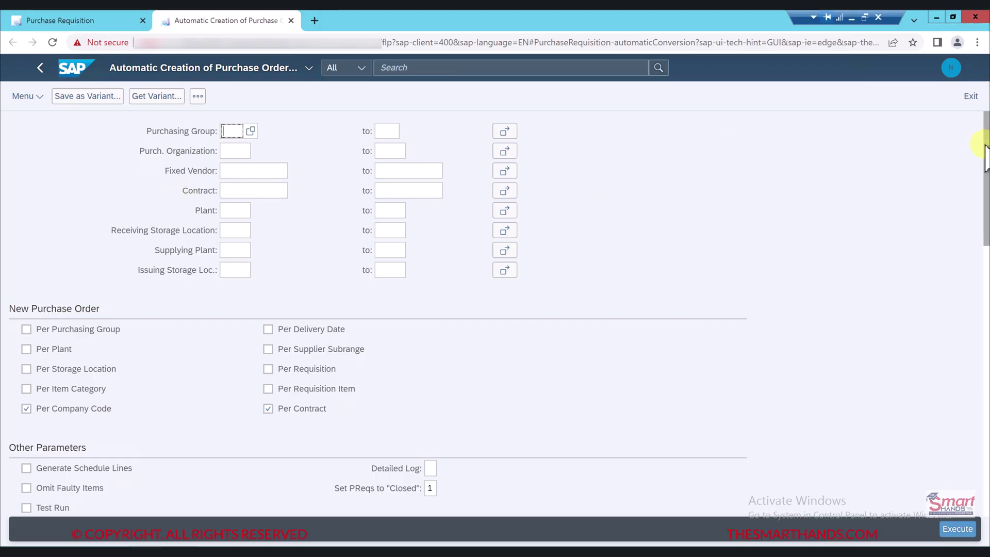
Enter the new requisition's number as the Purchase Requisition selection criterion.
drag(985, 194, 976, 304)
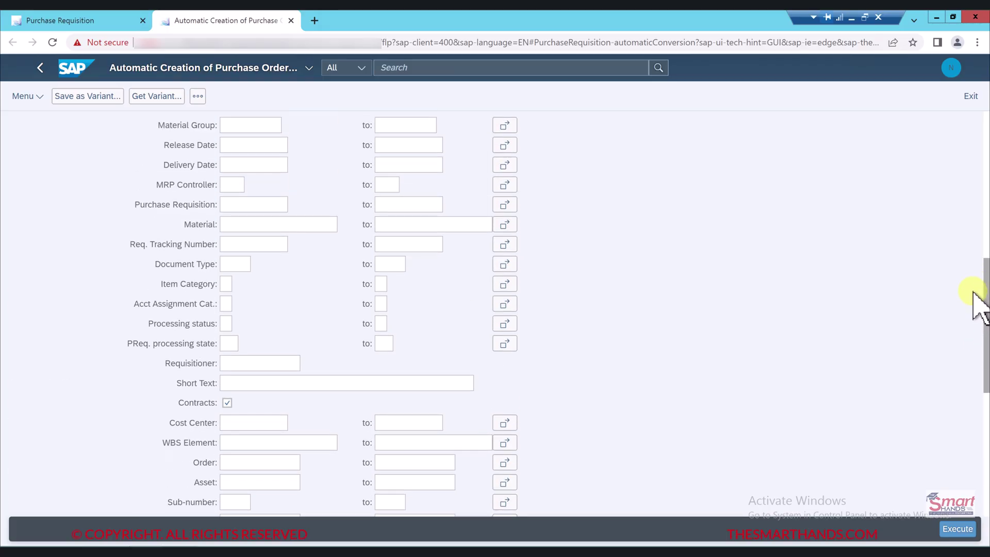
click(238, 204)
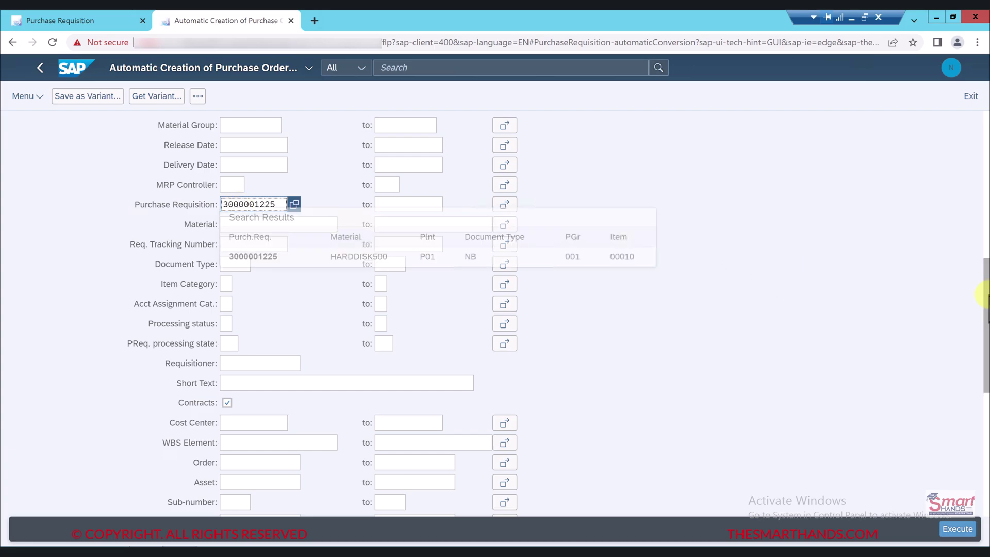
click(577, 267)
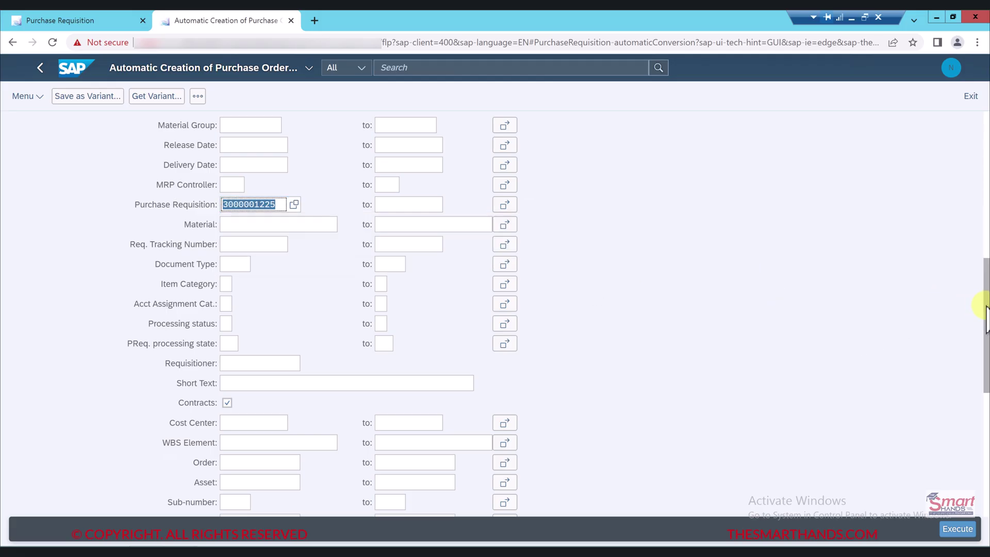
Enable Test Run and execute a trial conversion of the requisition into a purchase order.
drag(986, 320, 985, 448)
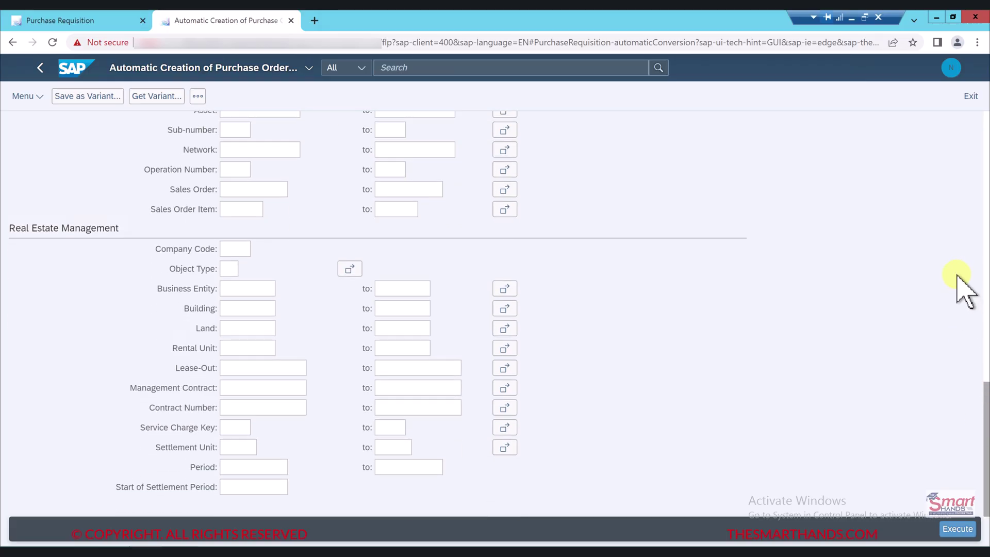
scroll(959, 273, up, 8)
scroll(953, 260, up, 1)
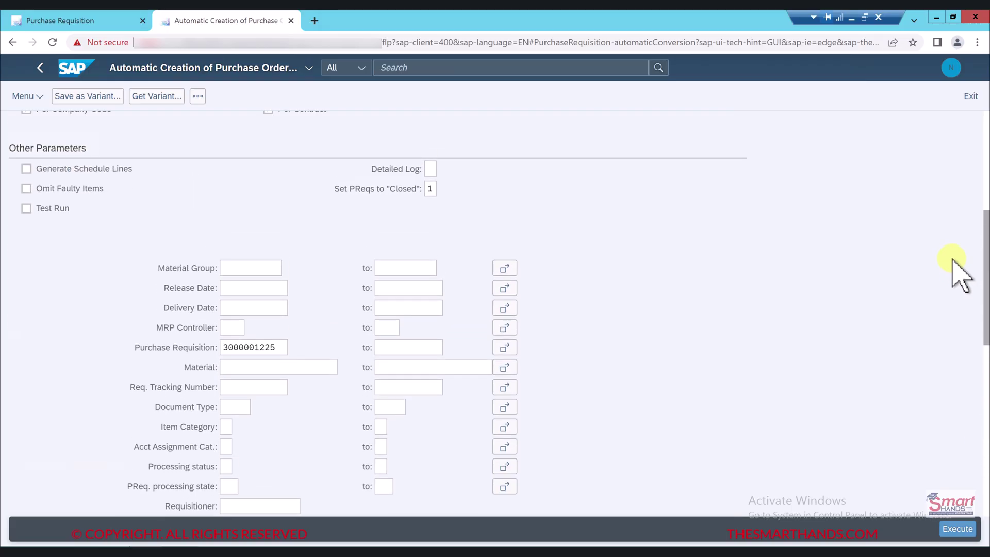
click(26, 208)
click(953, 530)
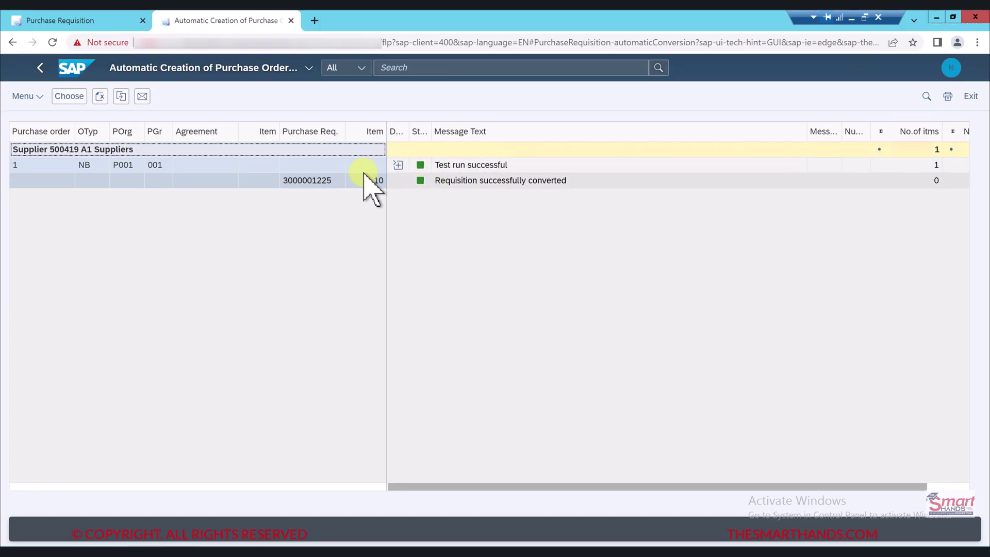
Return to the selection criteria, disable Test Run and execute the actual purchase order creation.
click(40, 67)
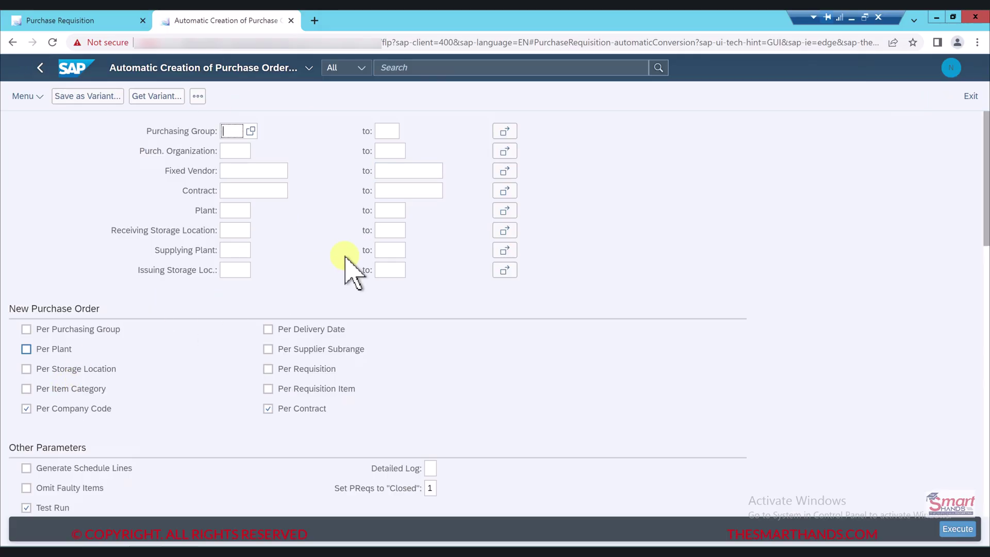
drag(987, 219, 987, 259)
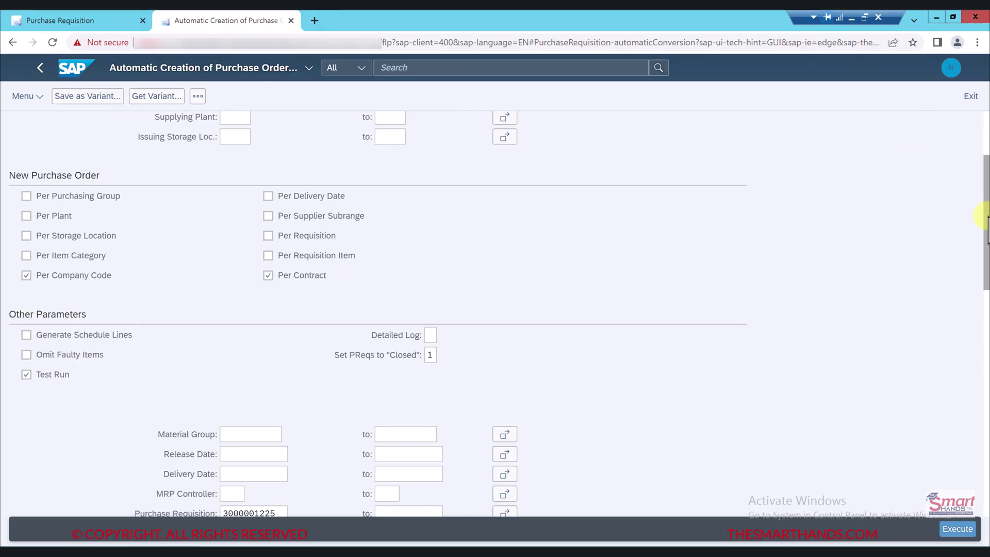
click(26, 375)
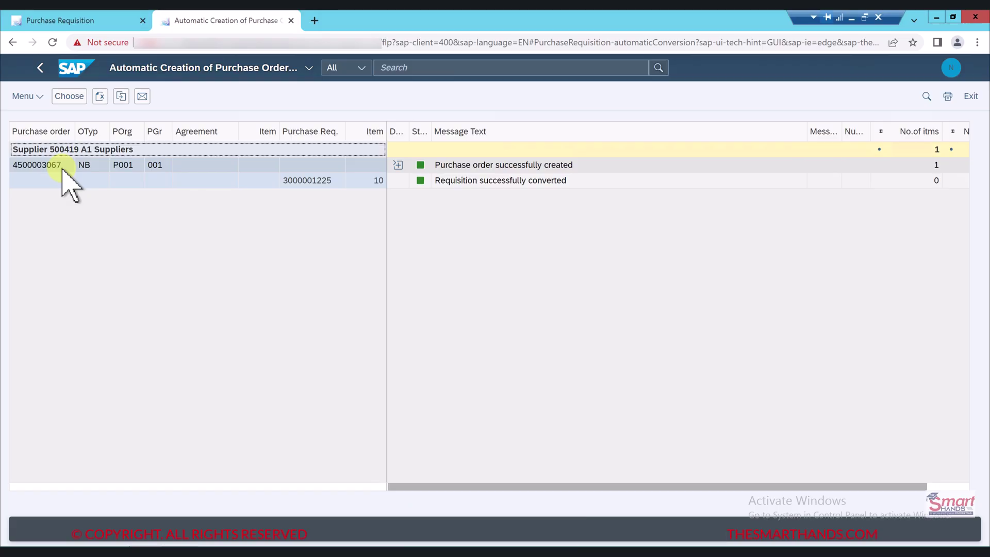
Search for "manage purchase order", open the Manage Purchase Orders app and list all purchase orders without filters.
click(403, 68)
text(manage purchase order)
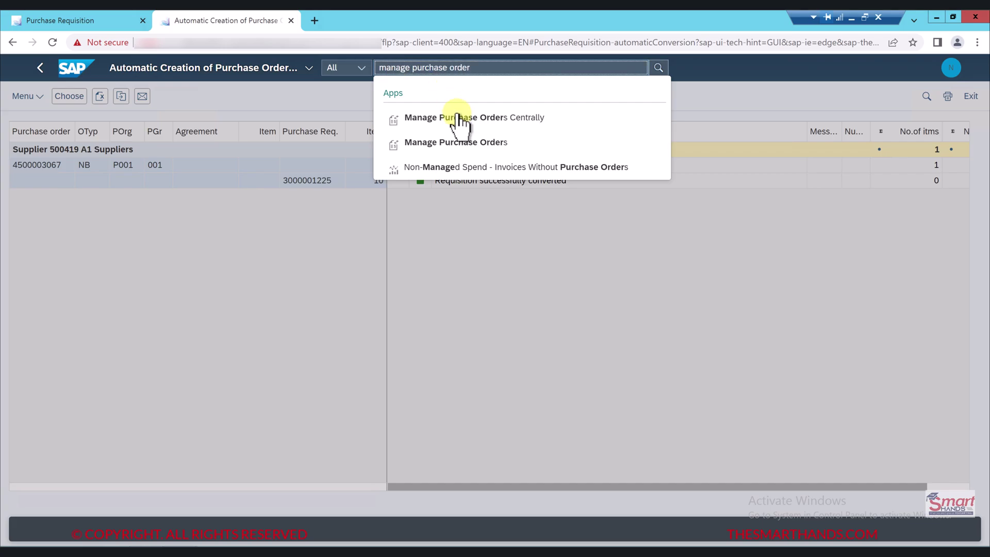
click(458, 148)
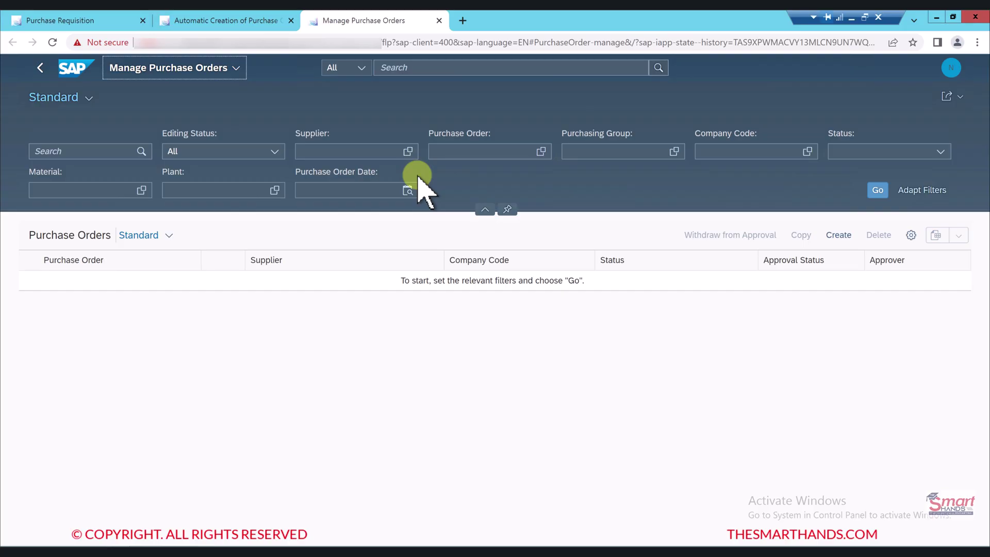
click(878, 190)
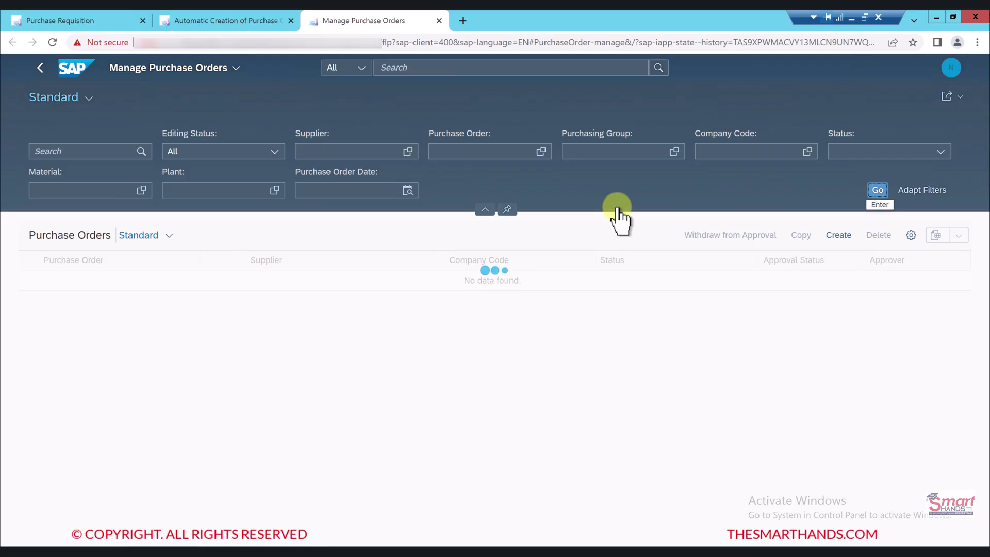
click(878, 191)
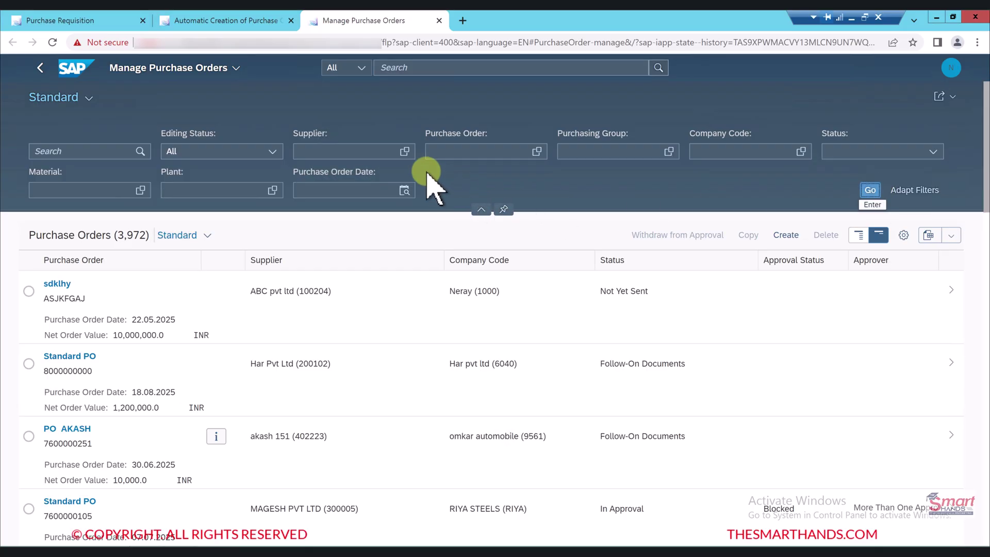
Filter the purchase orders by supplier A1 Suppliers and select the order dated 20.09.2025.
click(385, 152)
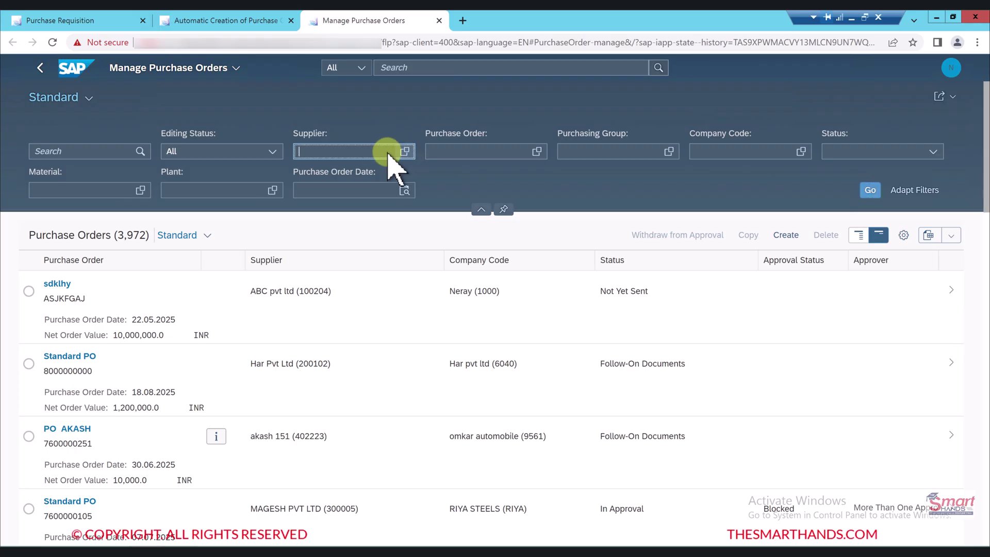
click(406, 151)
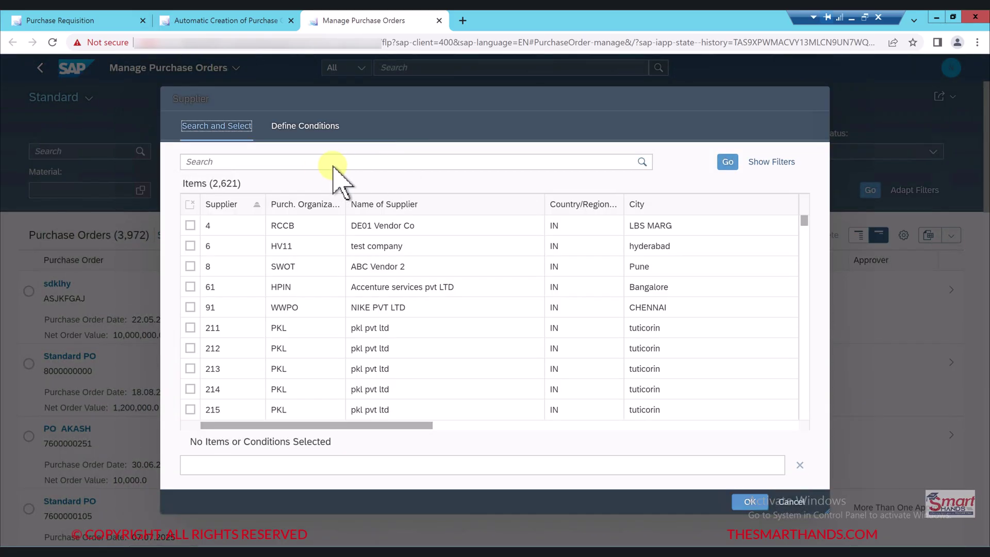
click(286, 161)
click(285, 161)
text(A1)
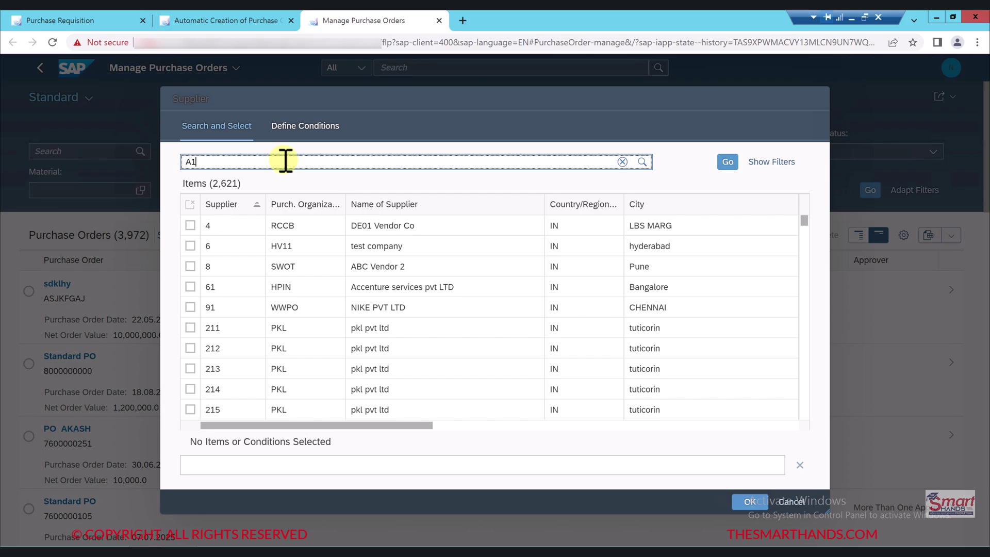
text( supplier)
click(728, 162)
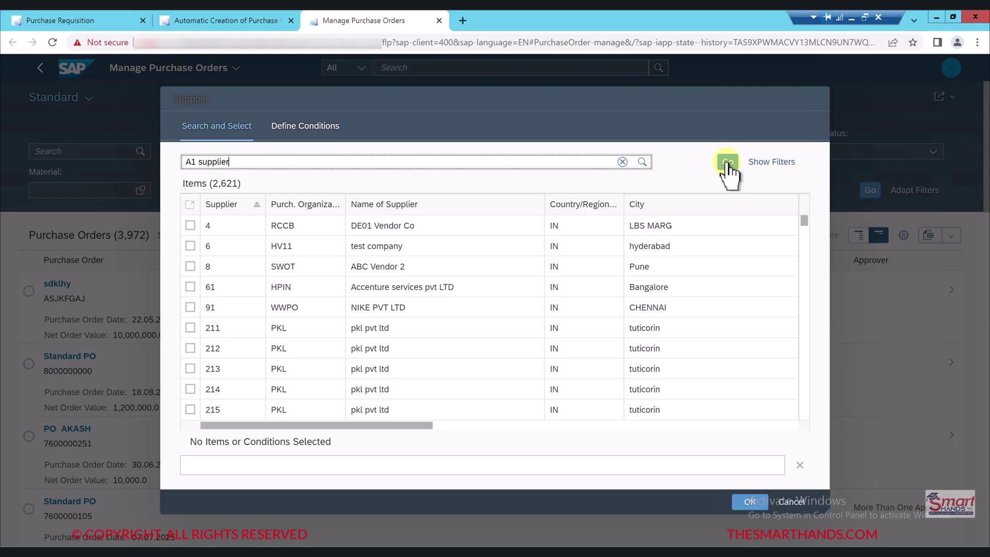
click(190, 225)
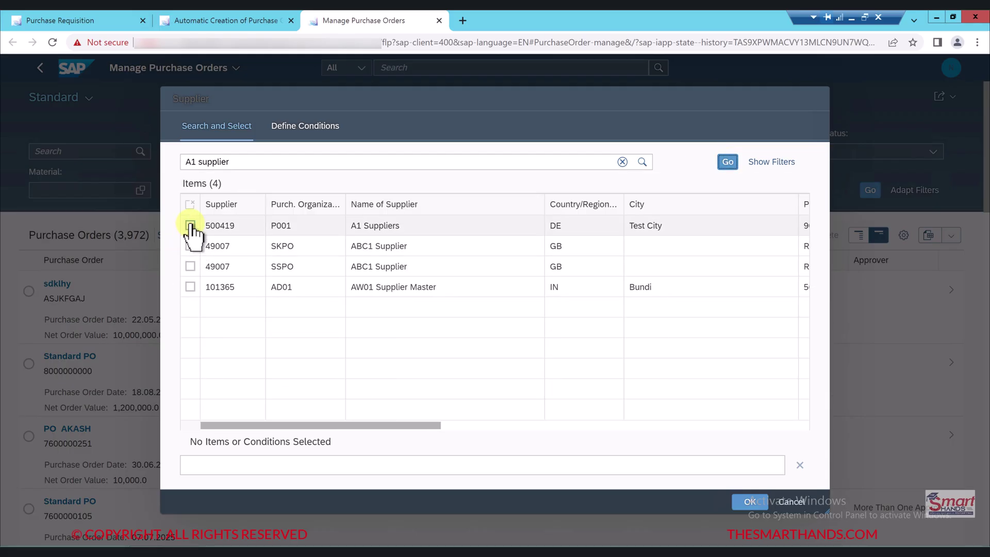
click(748, 502)
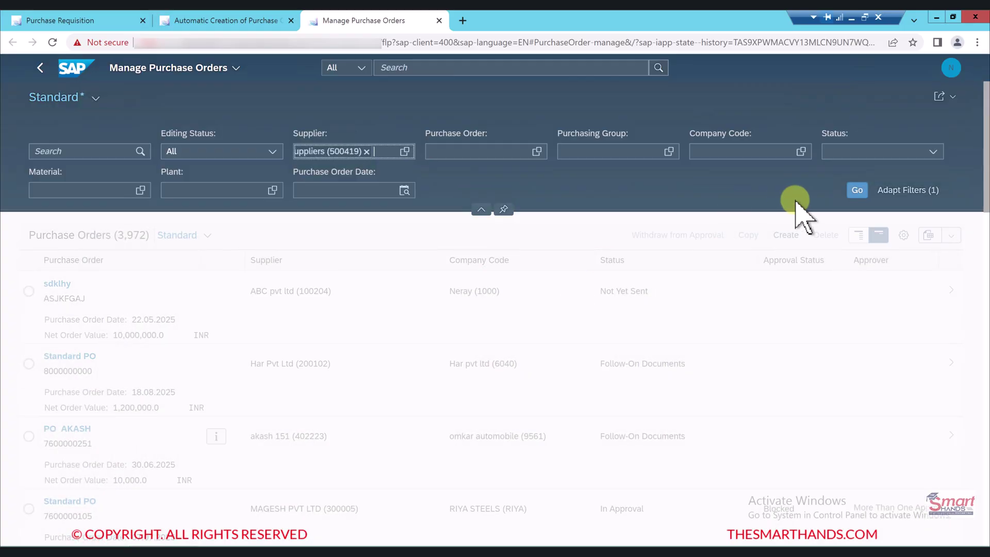
click(858, 190)
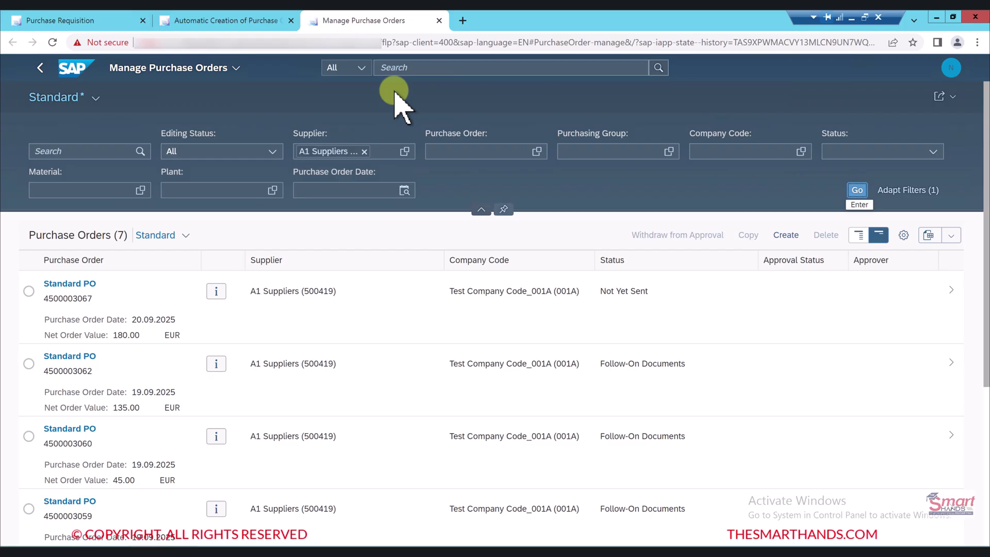
click(29, 292)
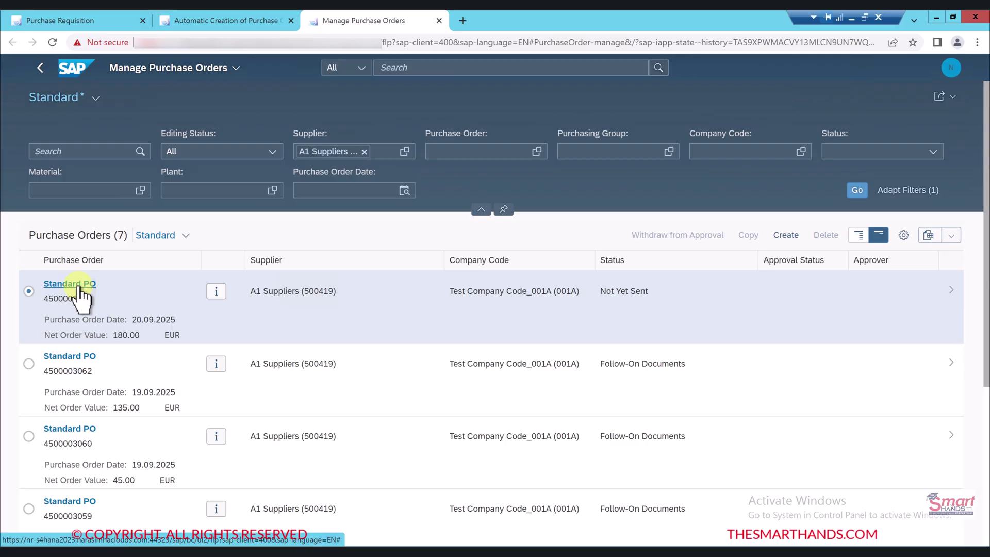
Start a goods receipt for the selected purchase order and set the Hard Disk 500GB storage location to Test_SL_P01 (SL01).
click(80, 288)
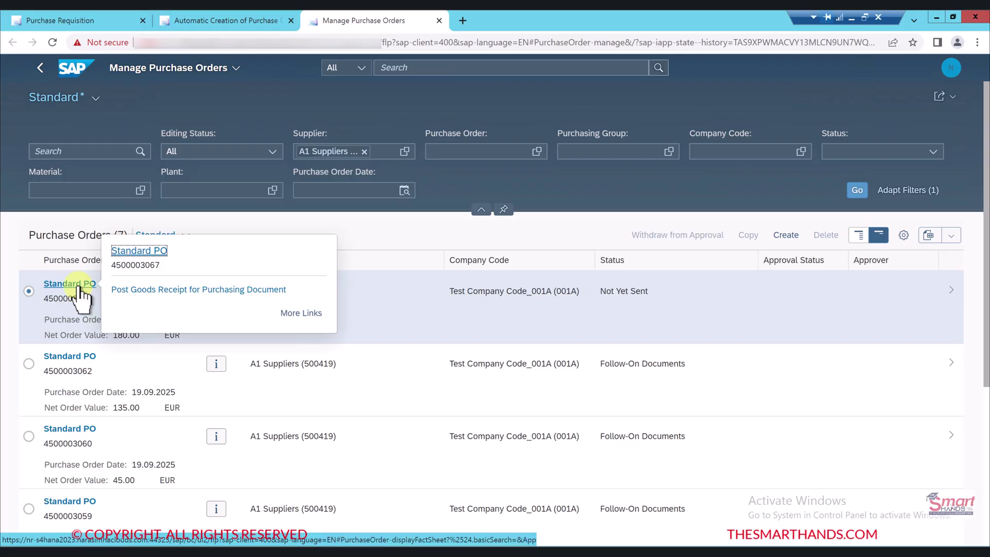
click(178, 290)
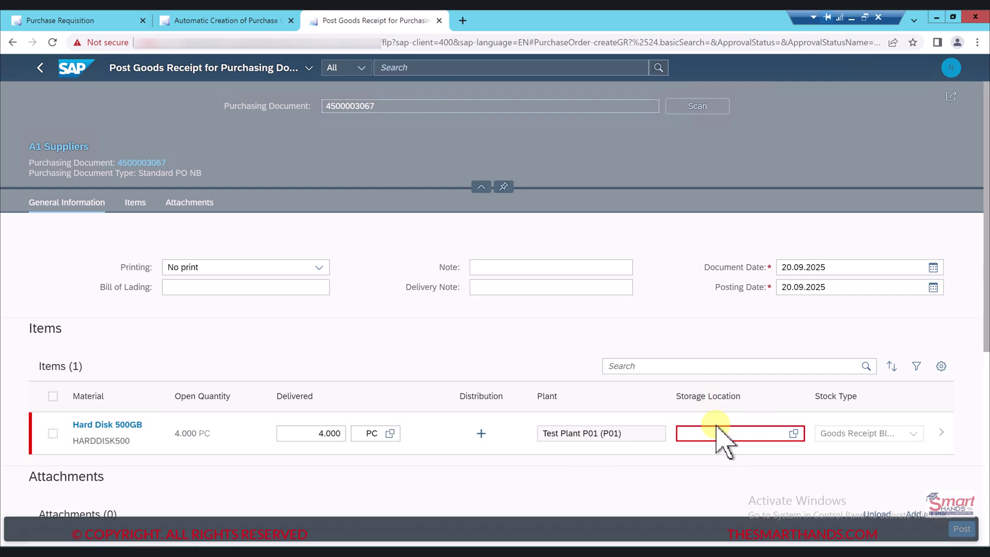
click(793, 434)
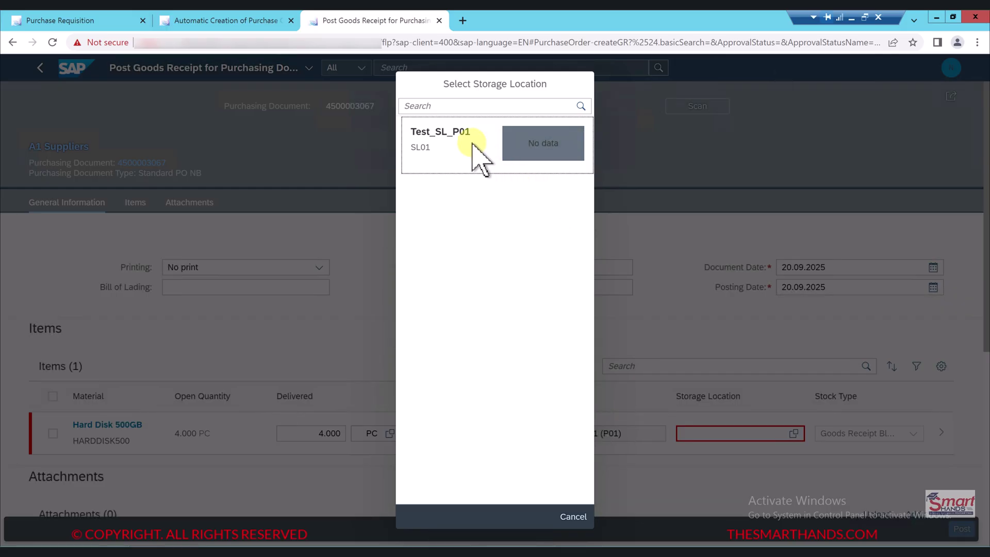
click(464, 147)
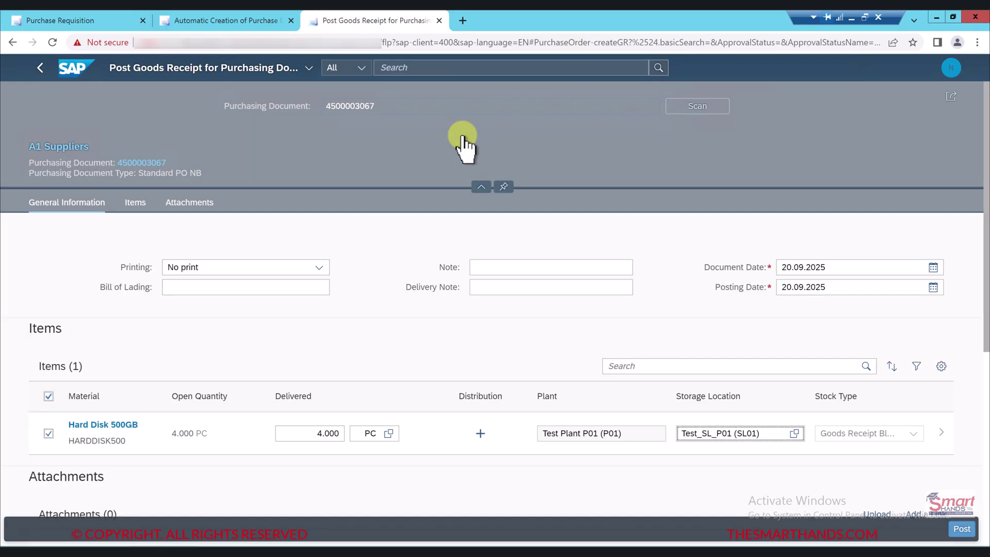
Post the goods receipt and open the resulting material document.
click(542, 286)
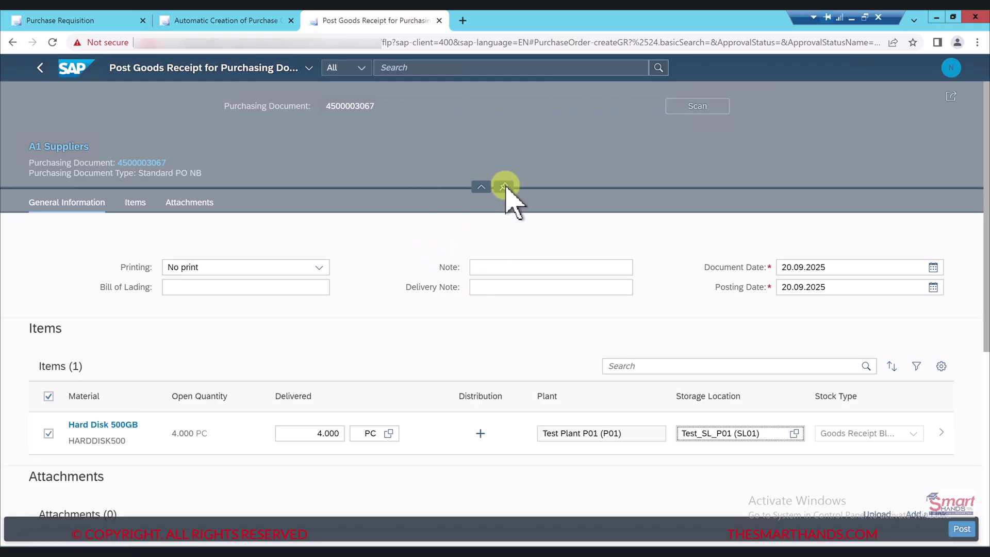
click(958, 532)
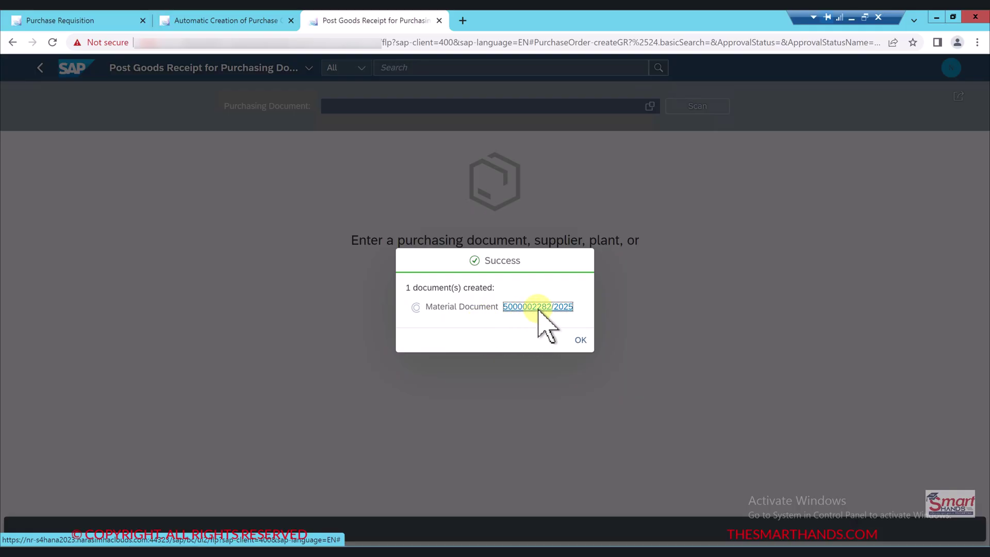
click(538, 307)
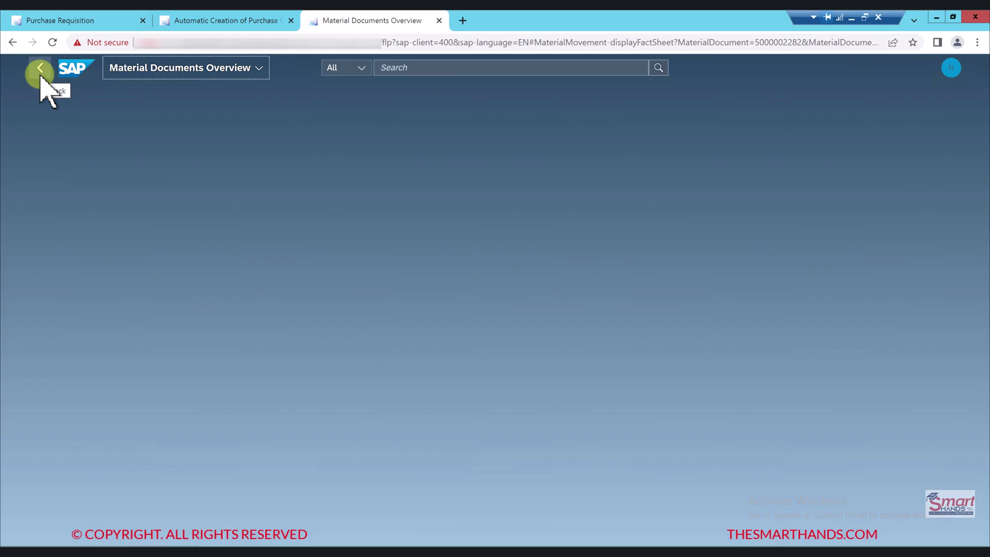
Search for "create supplier invoi" and open the Create Supplier Invoice - Advanced app.
click(411, 69)
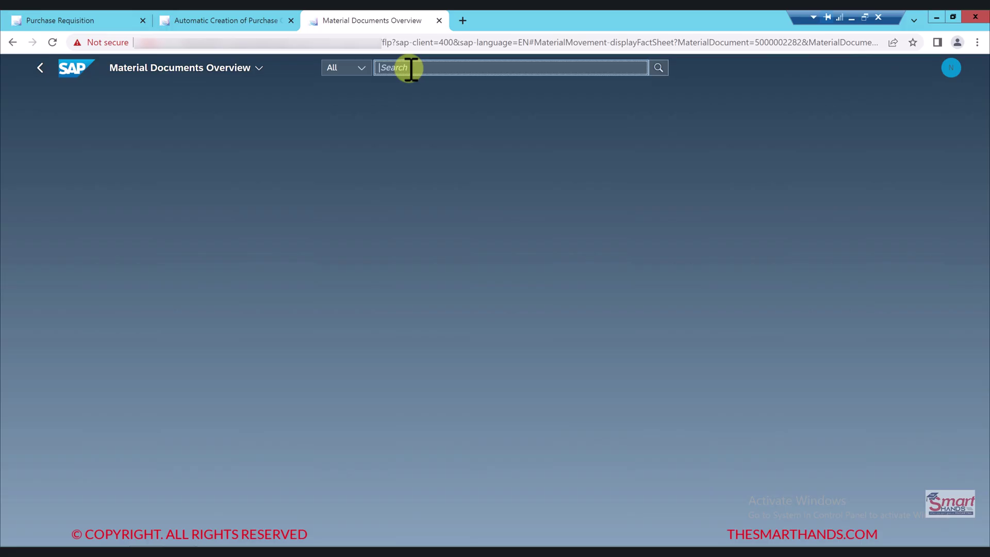
text(ce)
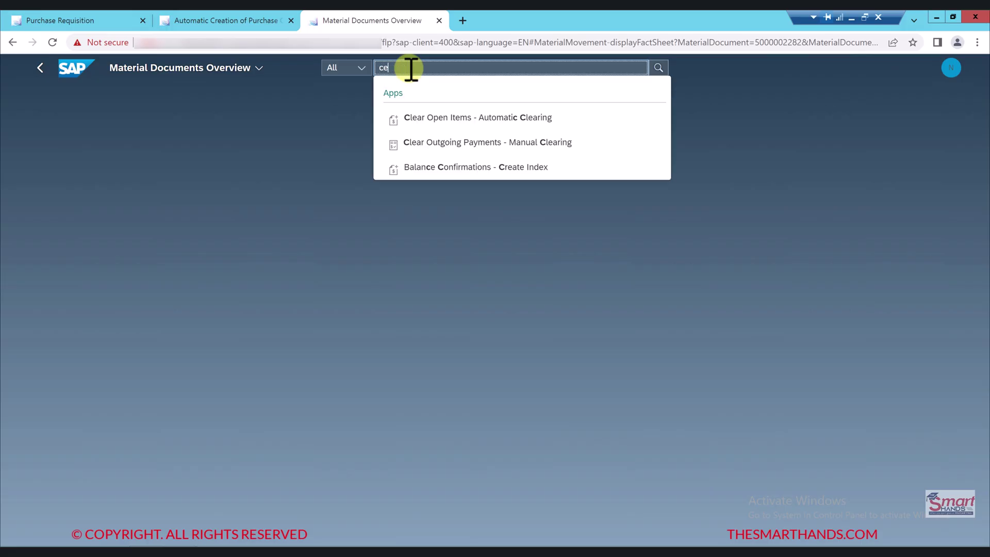
text(eate supplier)
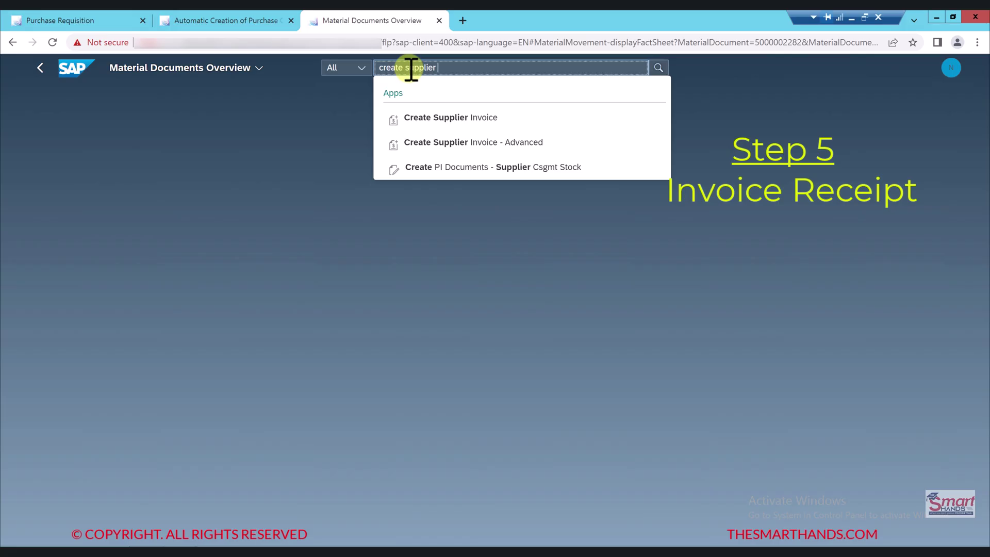
text( invoi)
click(448, 144)
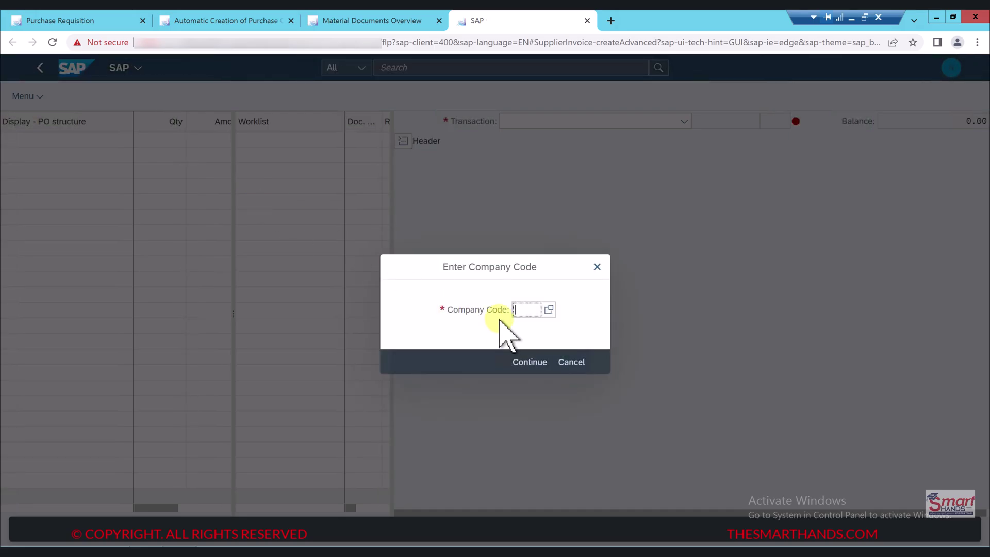
Enter company code 001A (Test Company Code_001A) for the incoming invoice and continue.
click(525, 310)
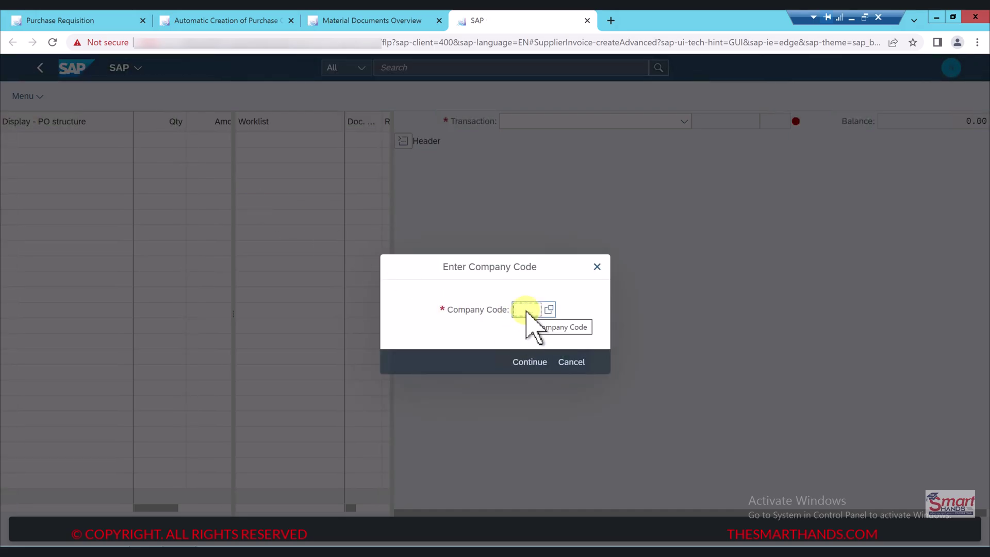
text(001a)
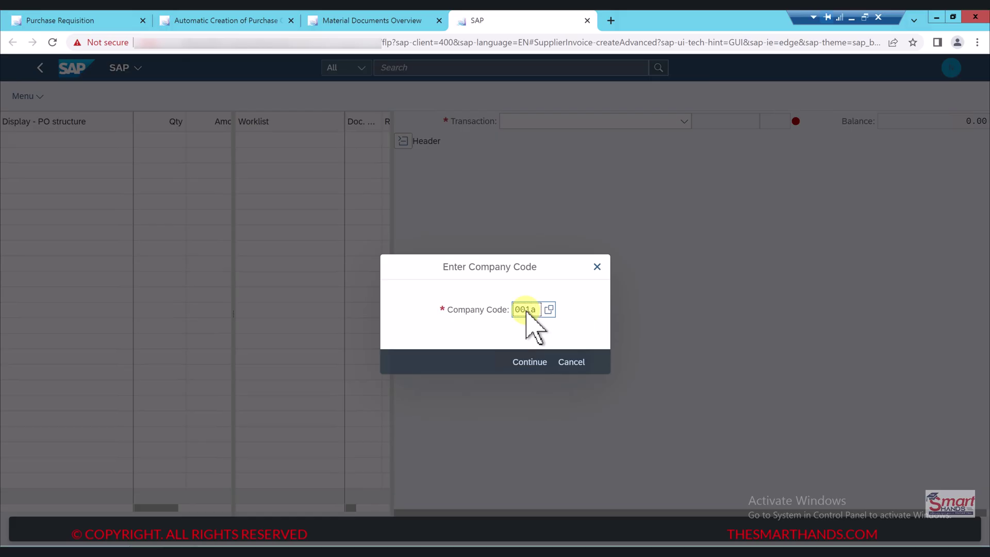
key(Return)
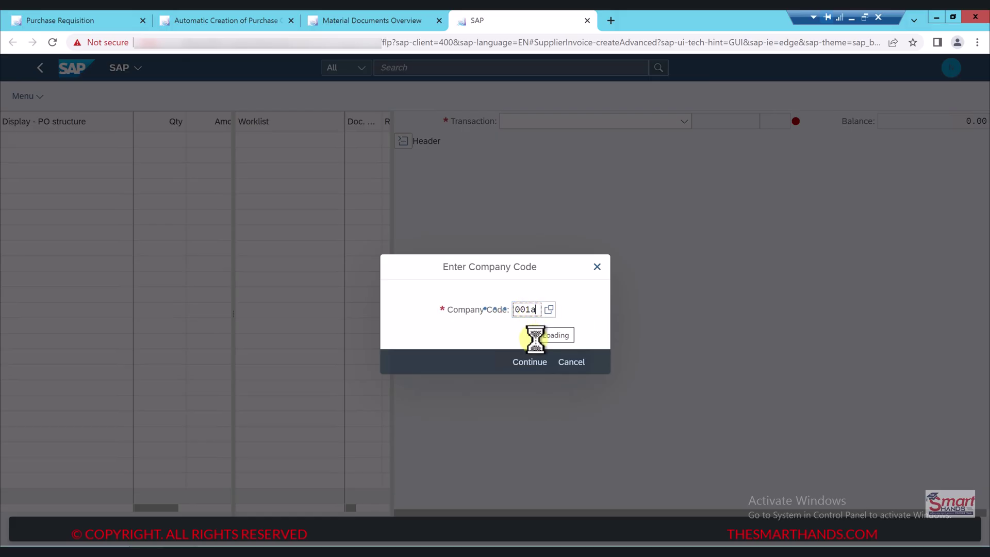
click(530, 361)
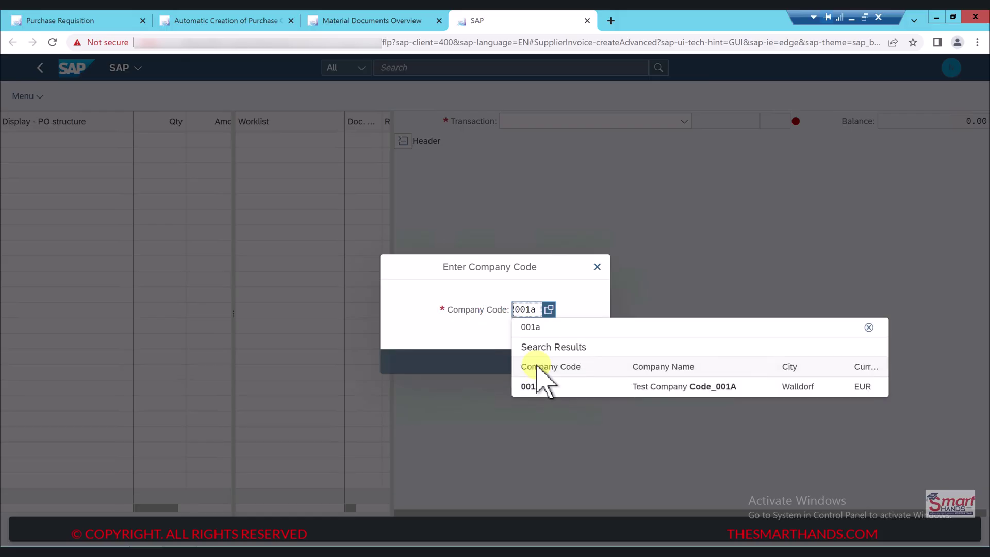
click(538, 385)
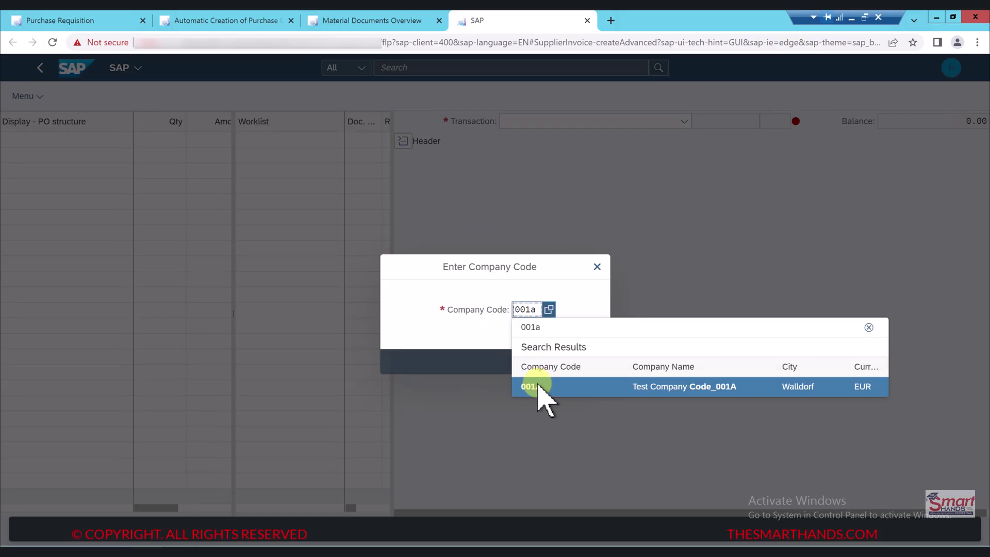
click(525, 362)
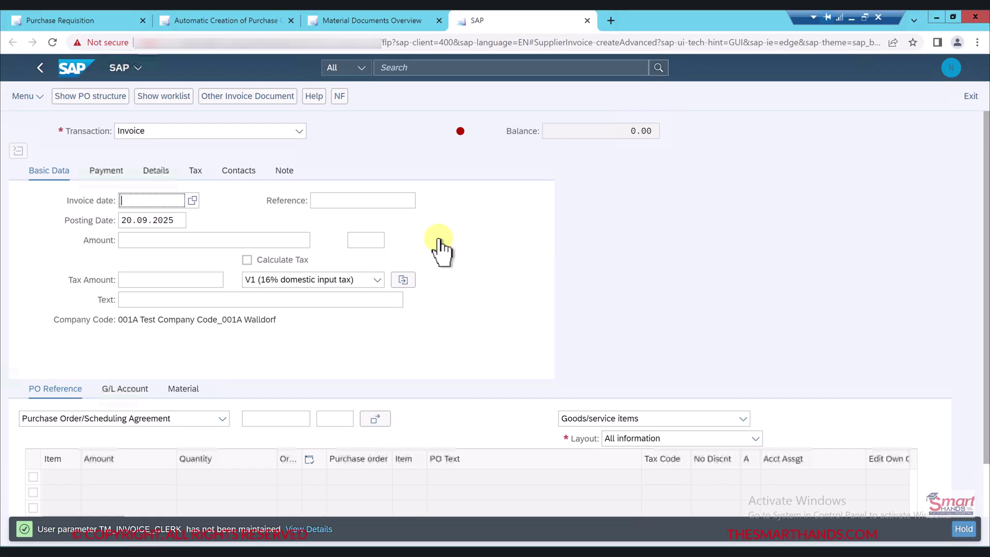
Set the invoice date to 20.09.2025 and load the items of the hard disk purchase order by entering its number as reference.
click(190, 201)
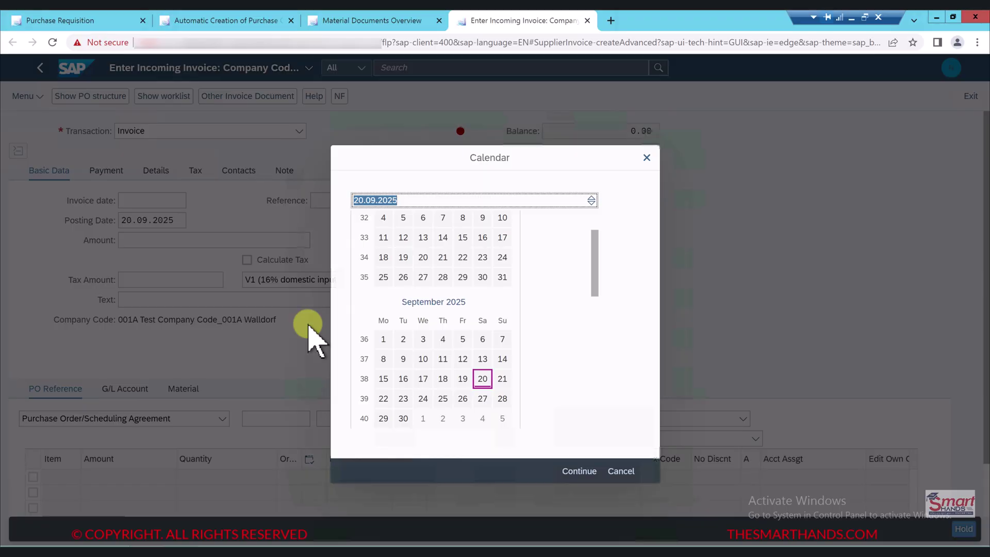
double_click(482, 384)
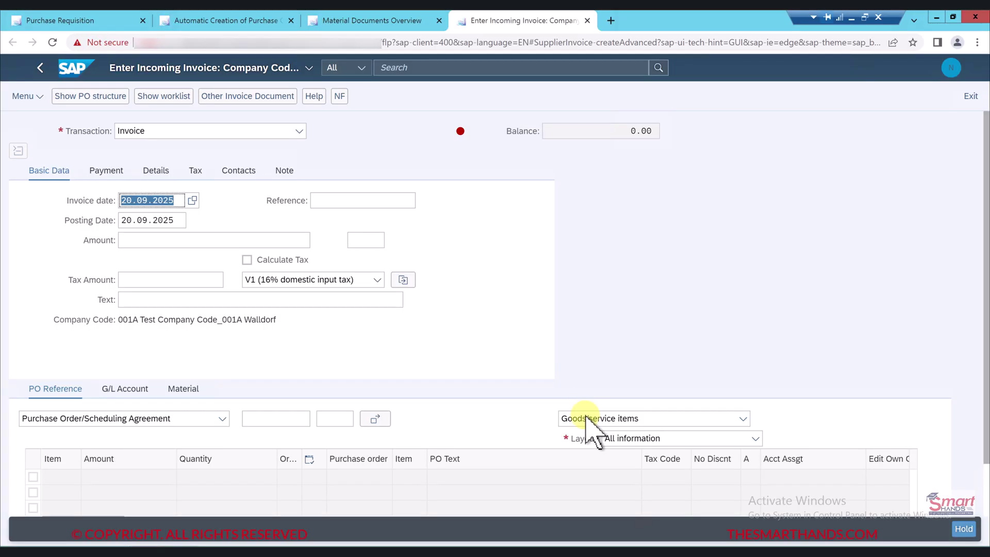
click(249, 424)
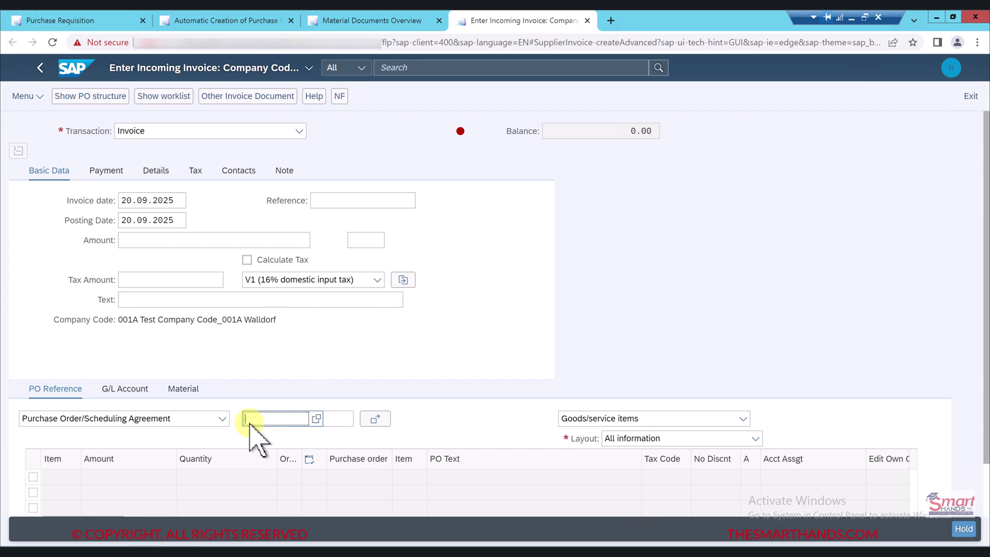
click(268, 418)
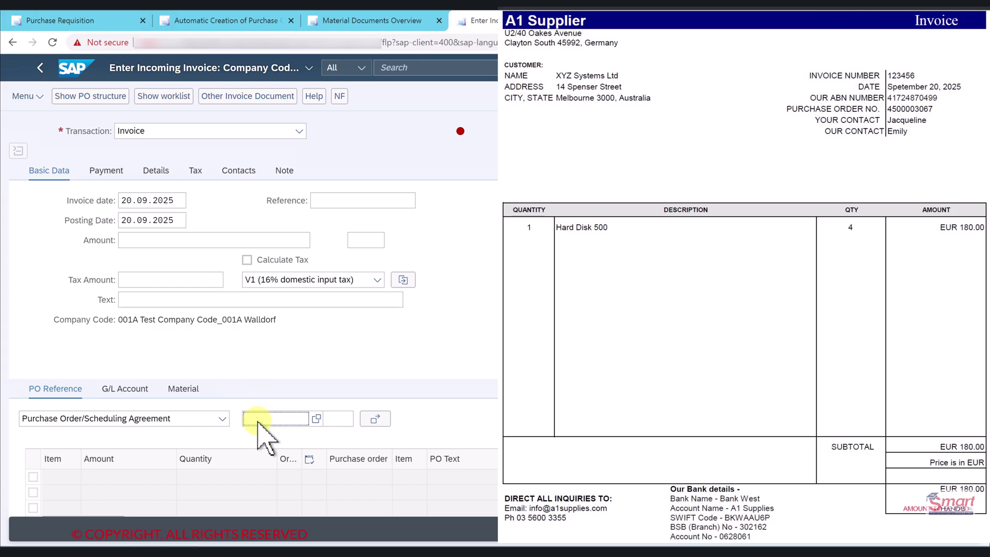
click(257, 421)
text(4500003067)
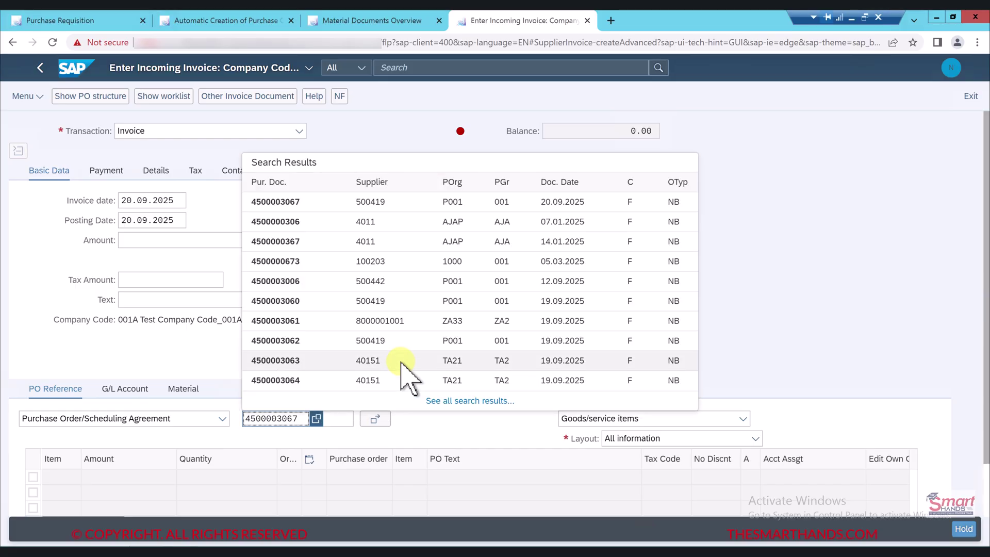
key(Return)
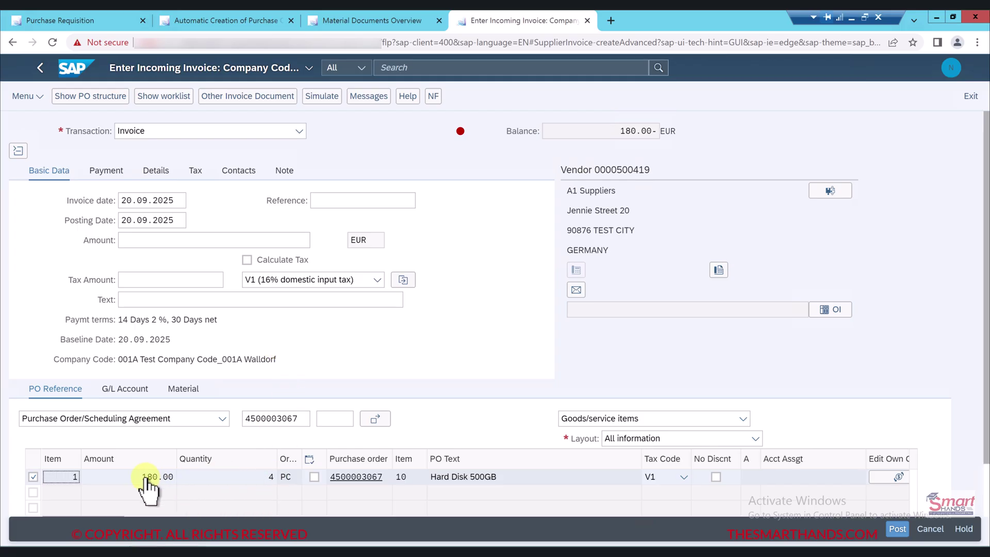
Set the invoice amount to 180 EUR and post the invoice, accepting the tax check.
click(132, 240)
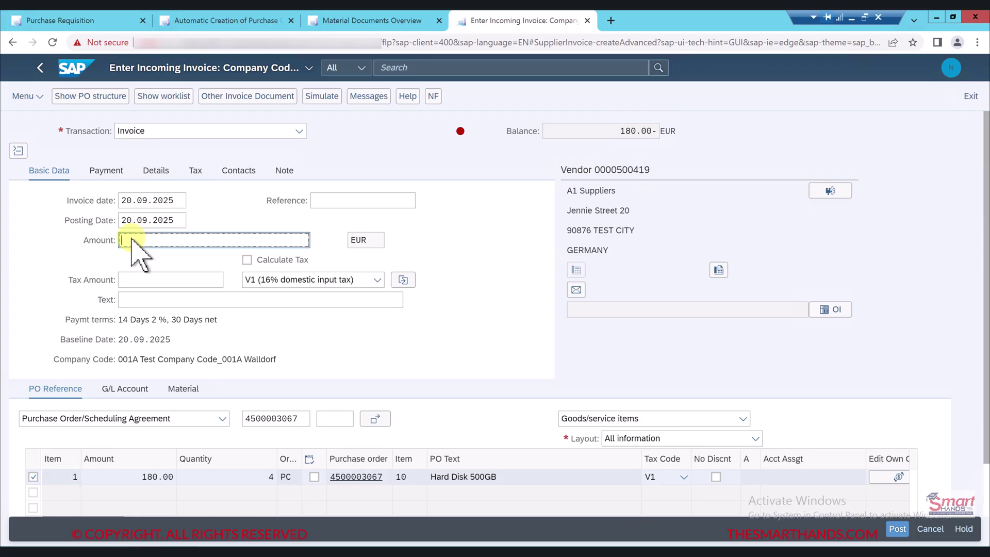
text(180)
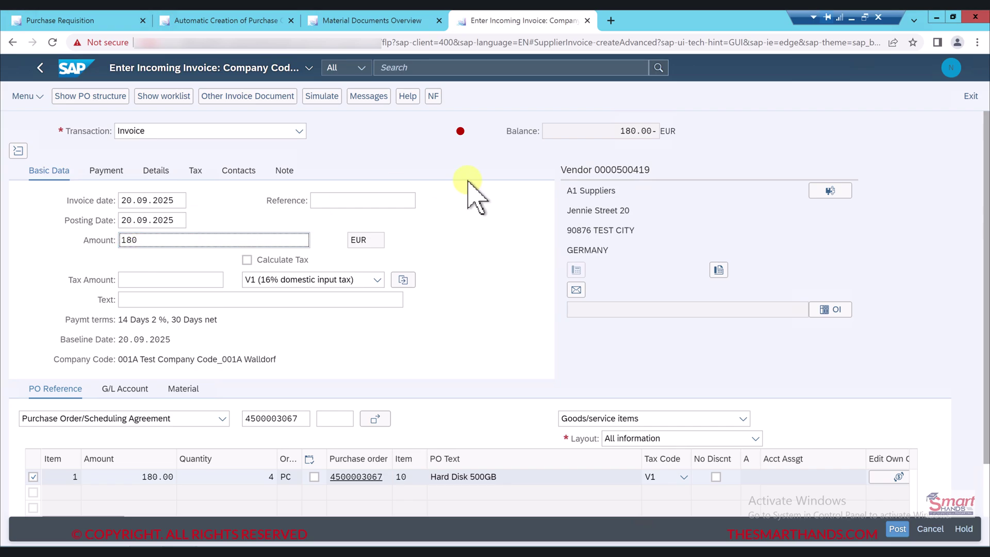
key(Return)
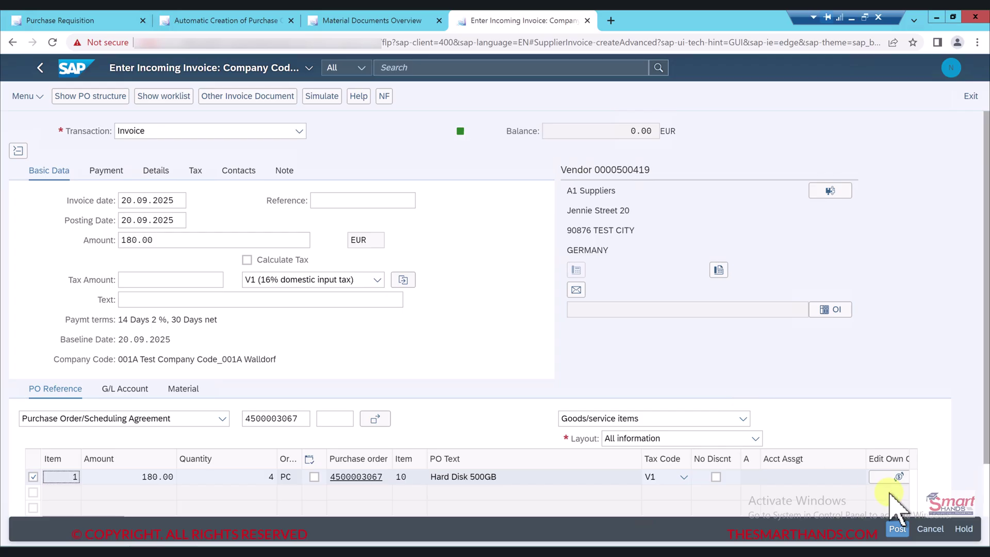
click(899, 531)
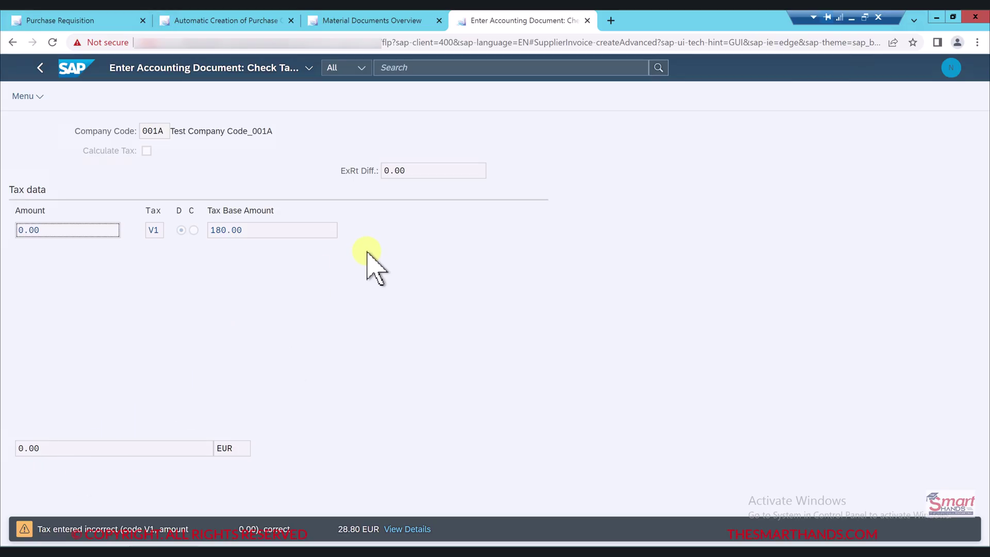
key(Return)
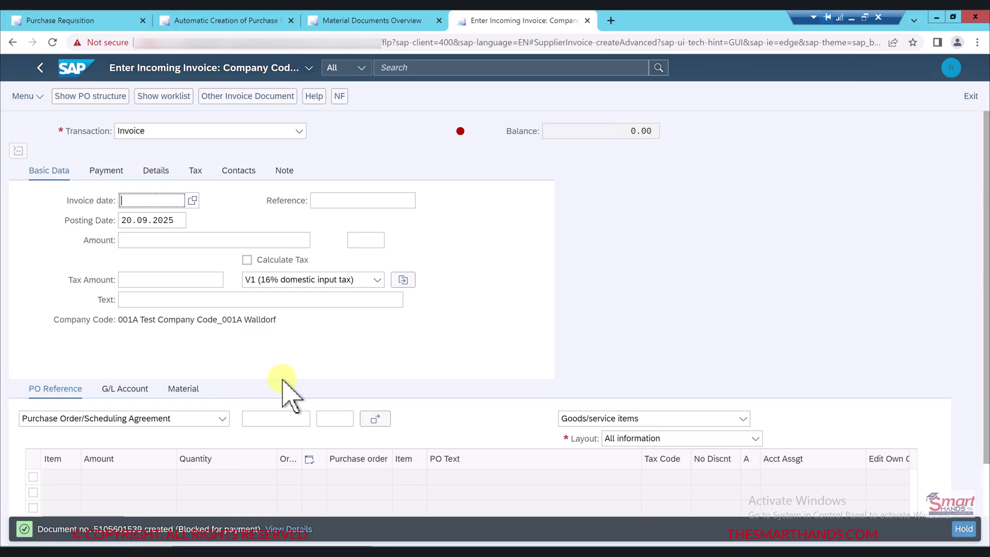
Search for "manage supplier line" and open the Manage Supplier Line Items app.
click(431, 68)
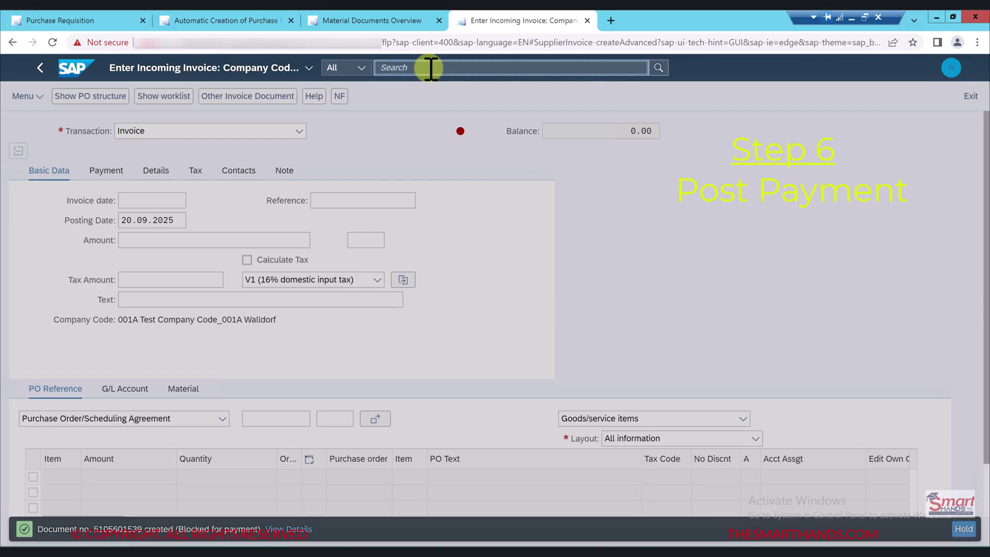
text(manage supplier line)
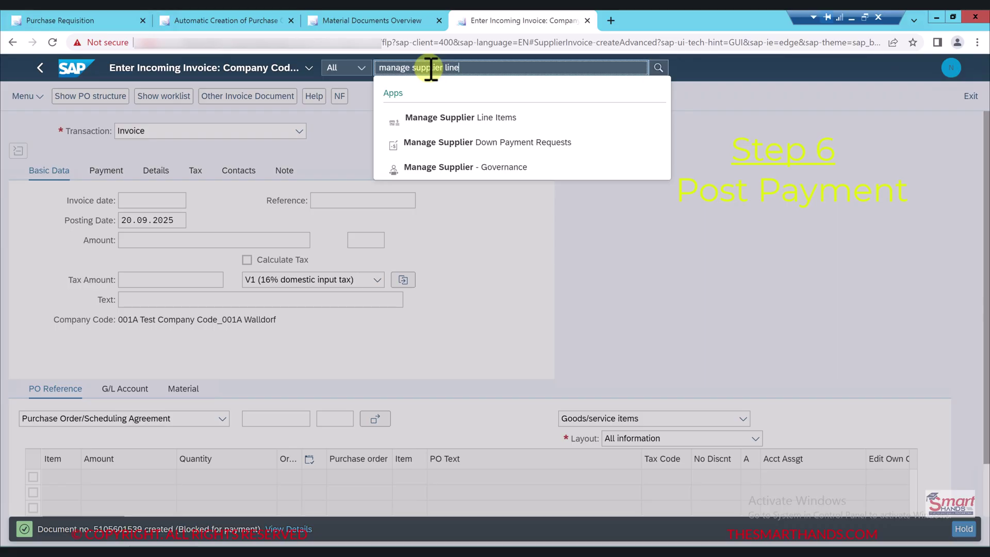
click(477, 120)
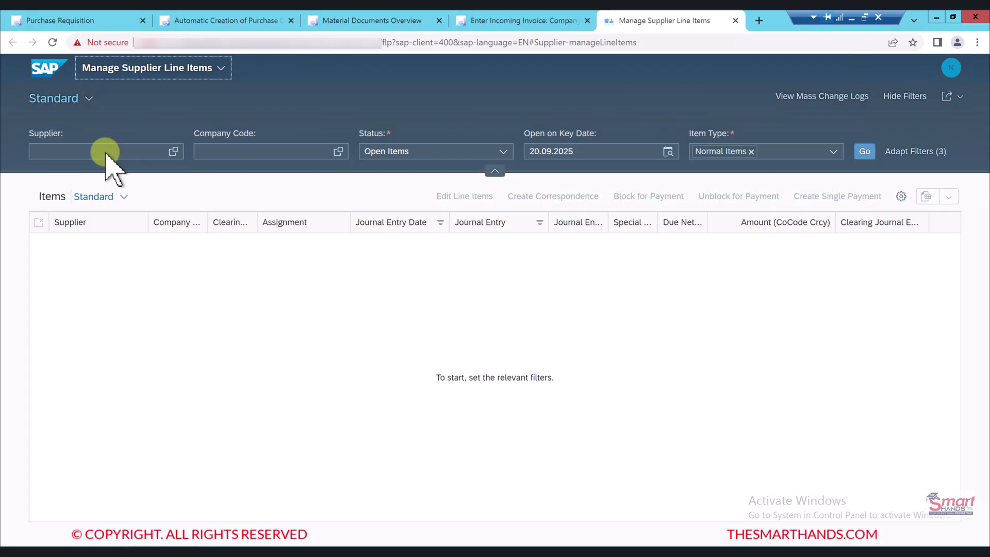
Look up "A1 supplier" for the supplier filter, choose A1 SUPPLIERS, and list its open normal line items.
click(173, 151)
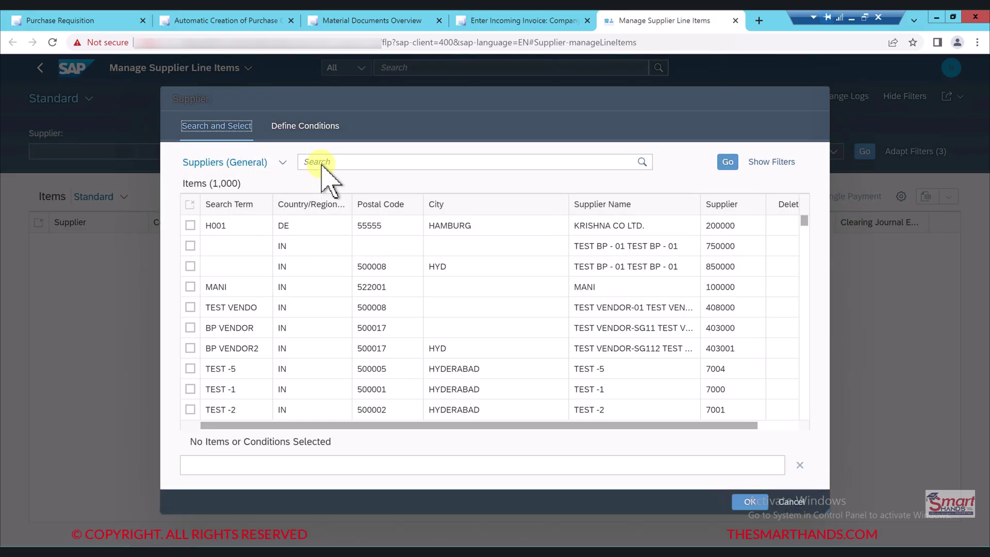
click(321, 157)
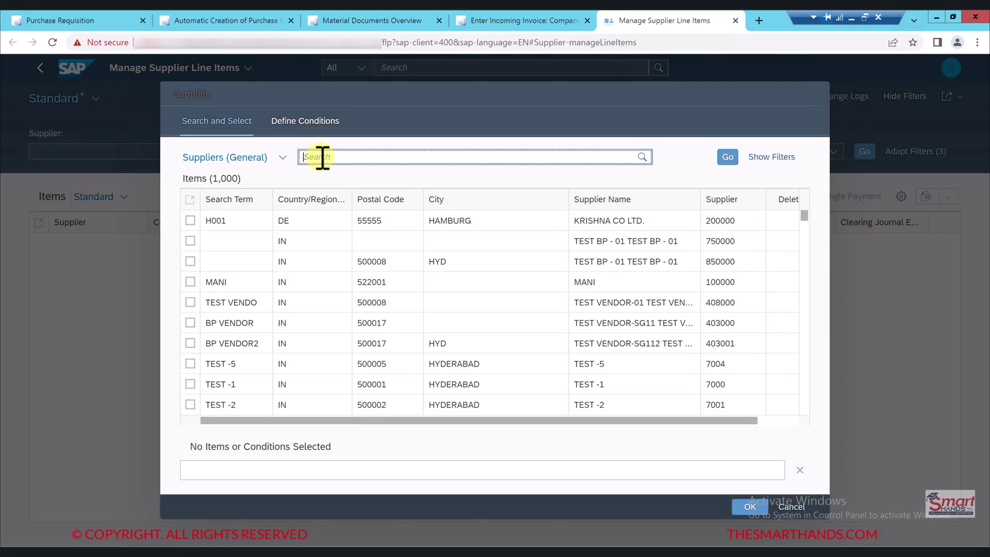
text(A1 supplier)
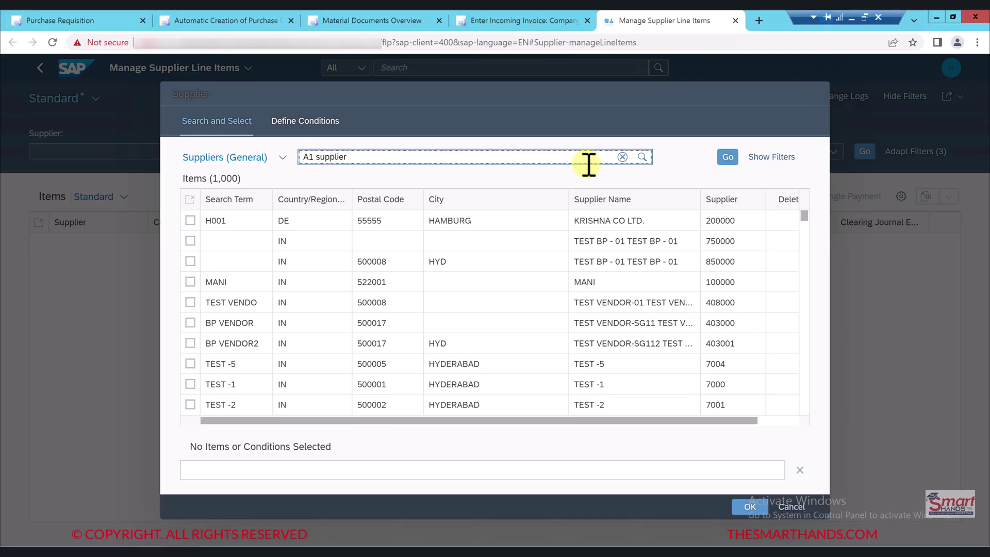
click(727, 157)
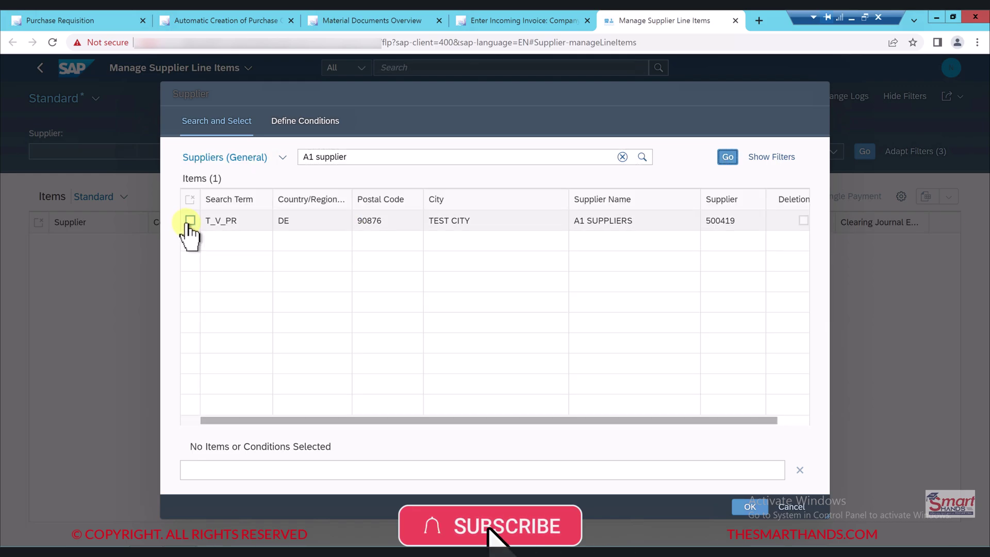
click(190, 220)
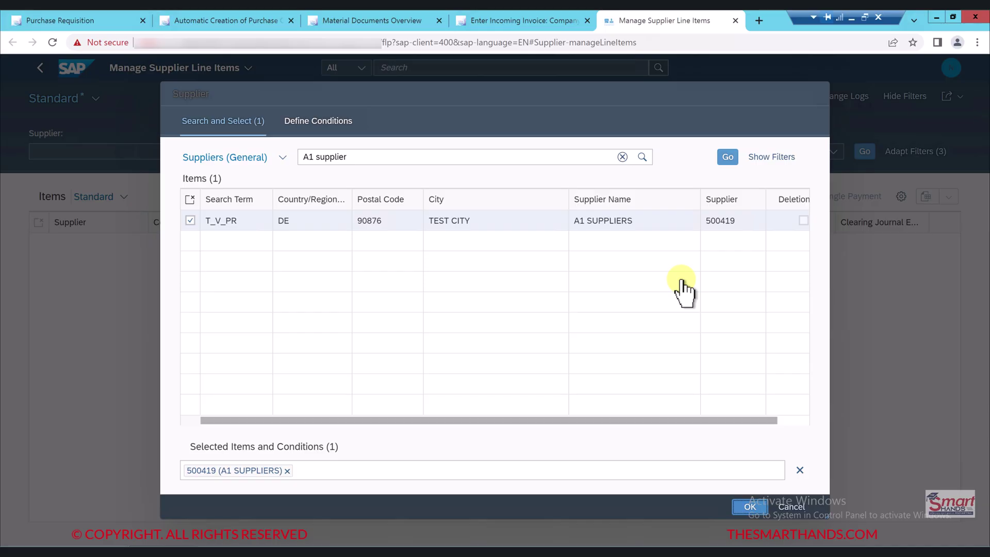
click(748, 507)
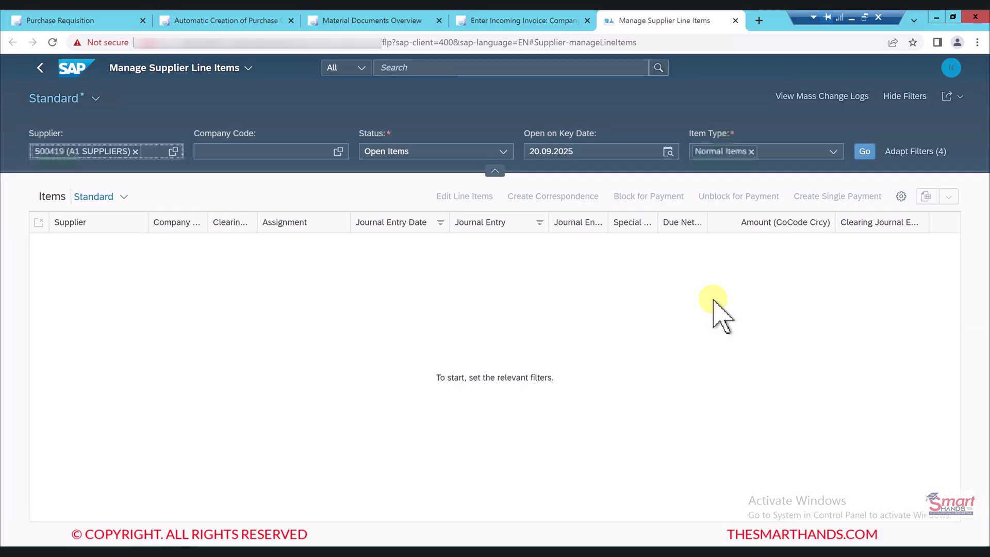
click(865, 151)
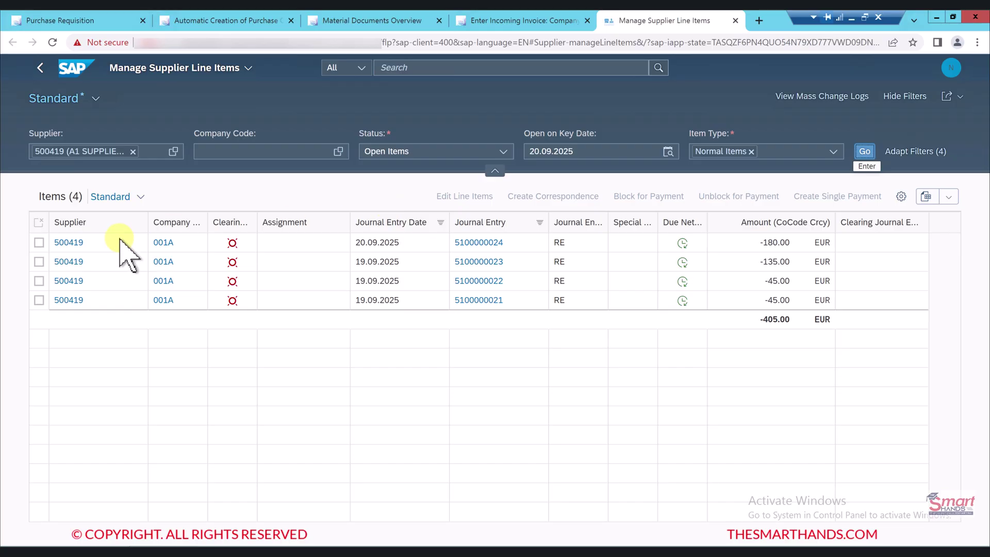
Try to create a single payment for the open supplier line item with journal entry date 20.09.2025.
click(40, 243)
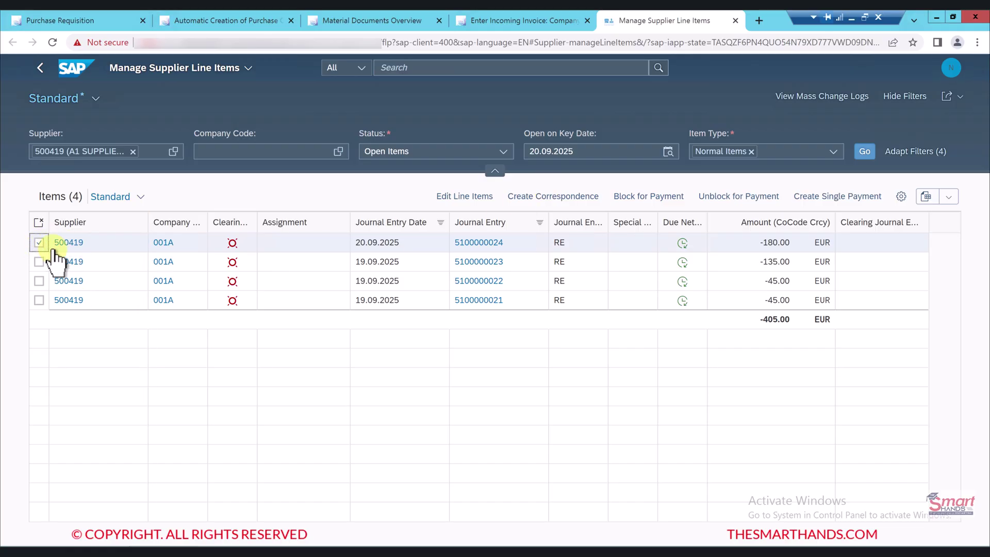
click(837, 203)
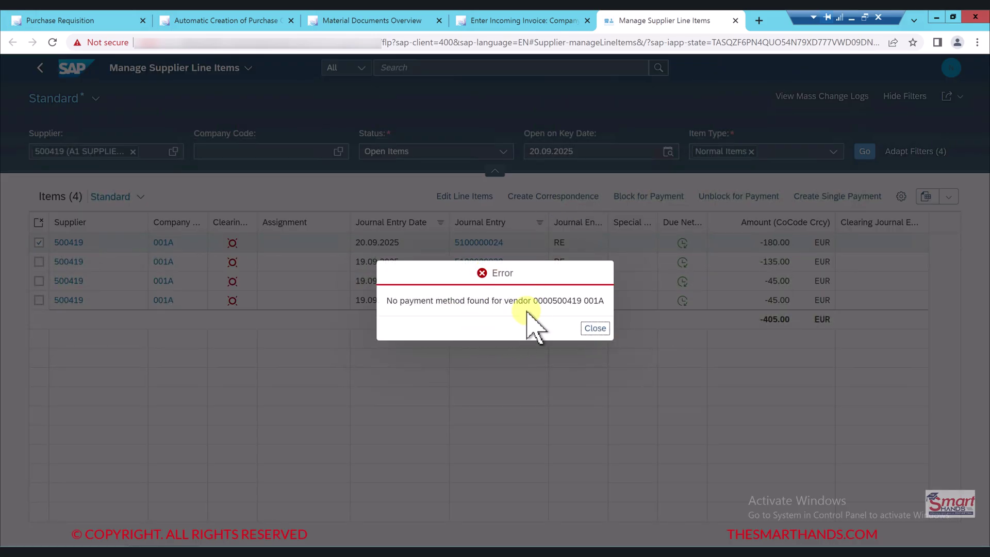
click(595, 328)
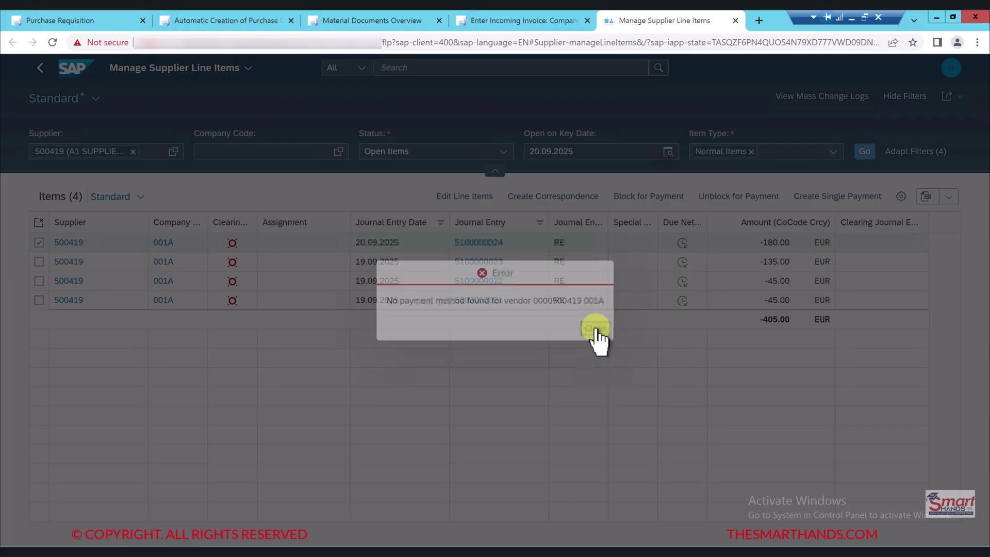